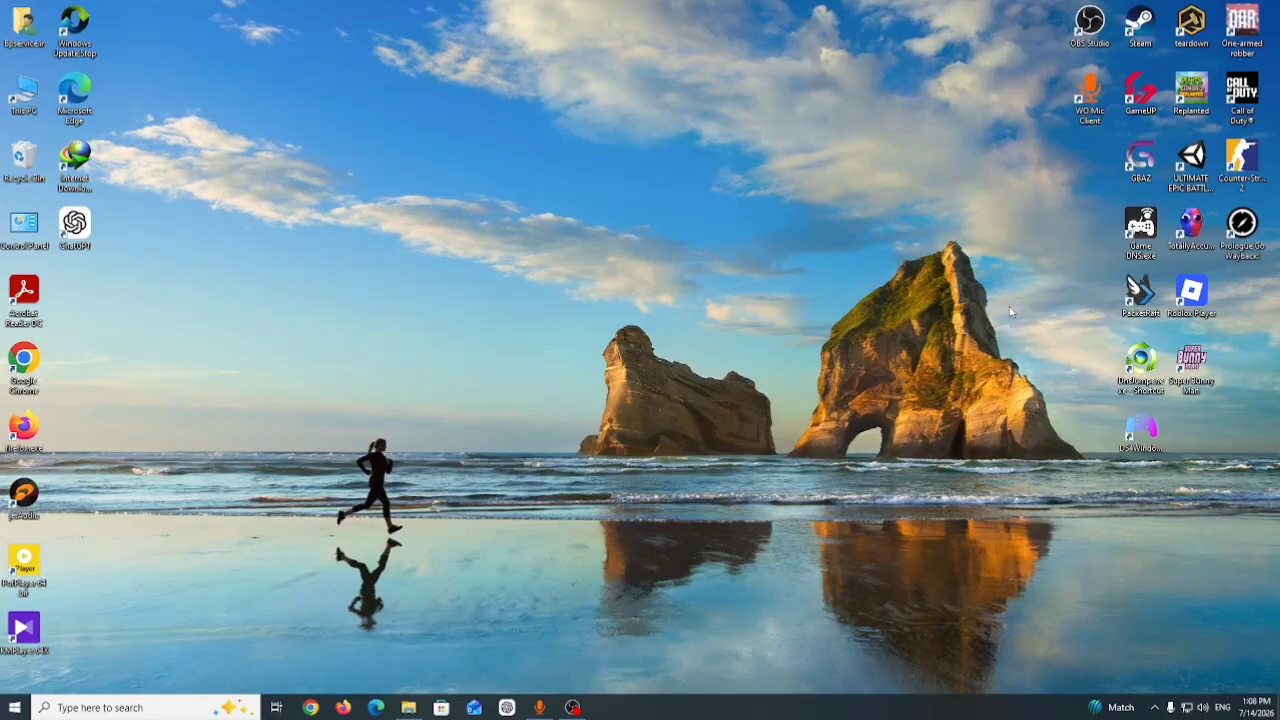
Step: Move the PacketRaft shortcut to the desktop's empty upper area and search Google in Chrome for "دانلود برنامه packet raft"
{"action": "left_click_drag", "start_coordinate": [1140, 292], "coordinate": [884, 42]}
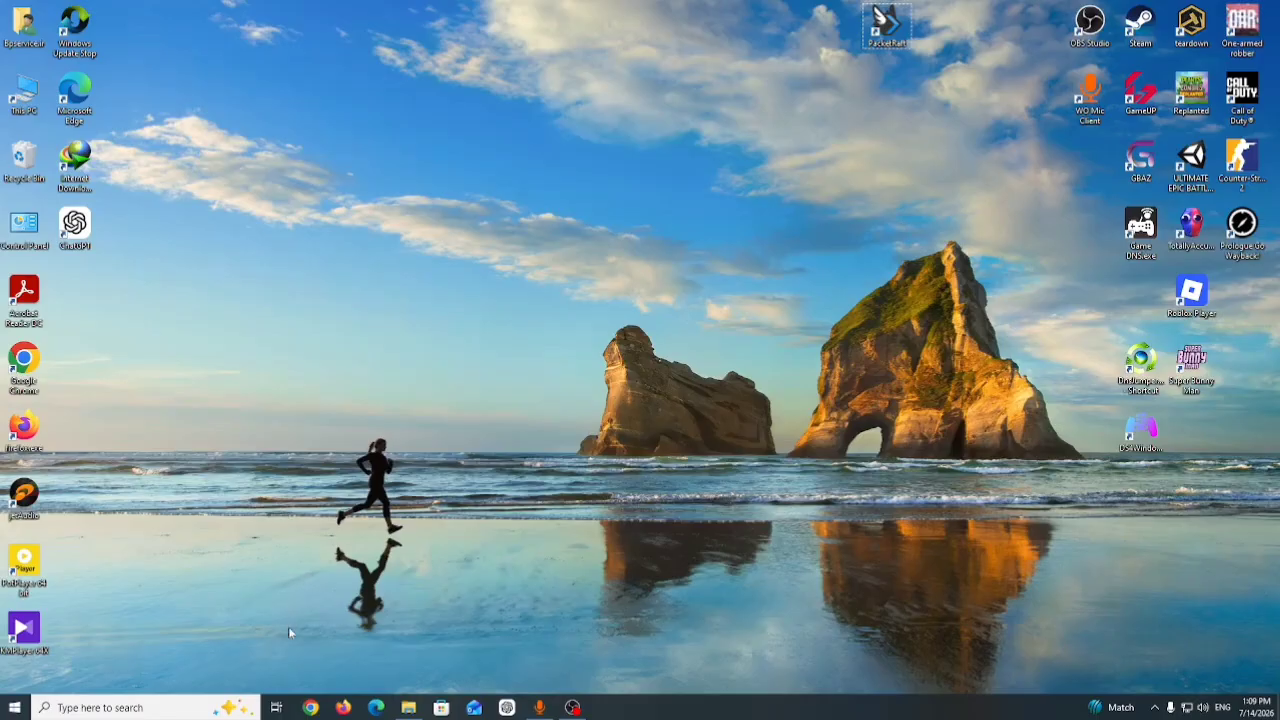
{"action": "left_click", "coordinate": [310, 707]}
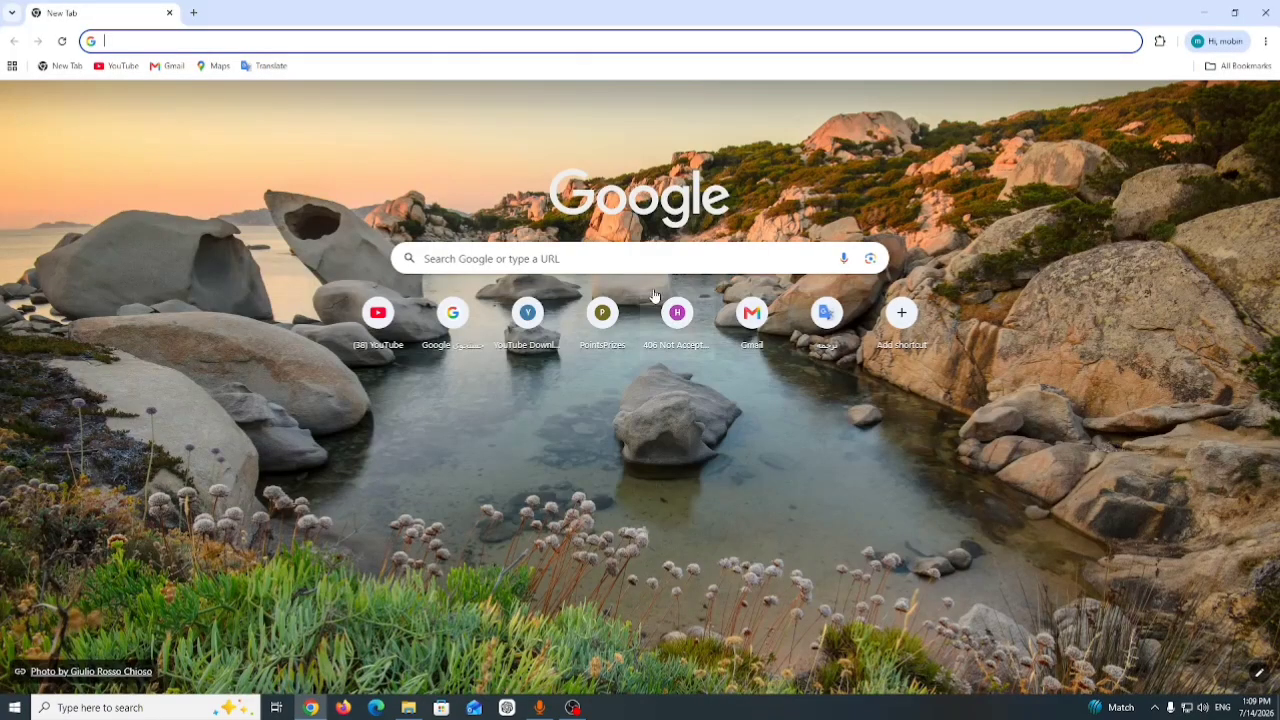
{"action": "left_click", "coordinate": [616, 258]}
{"action": "key", "text": "super+space"}
{"action": "type", "text": "دان"}
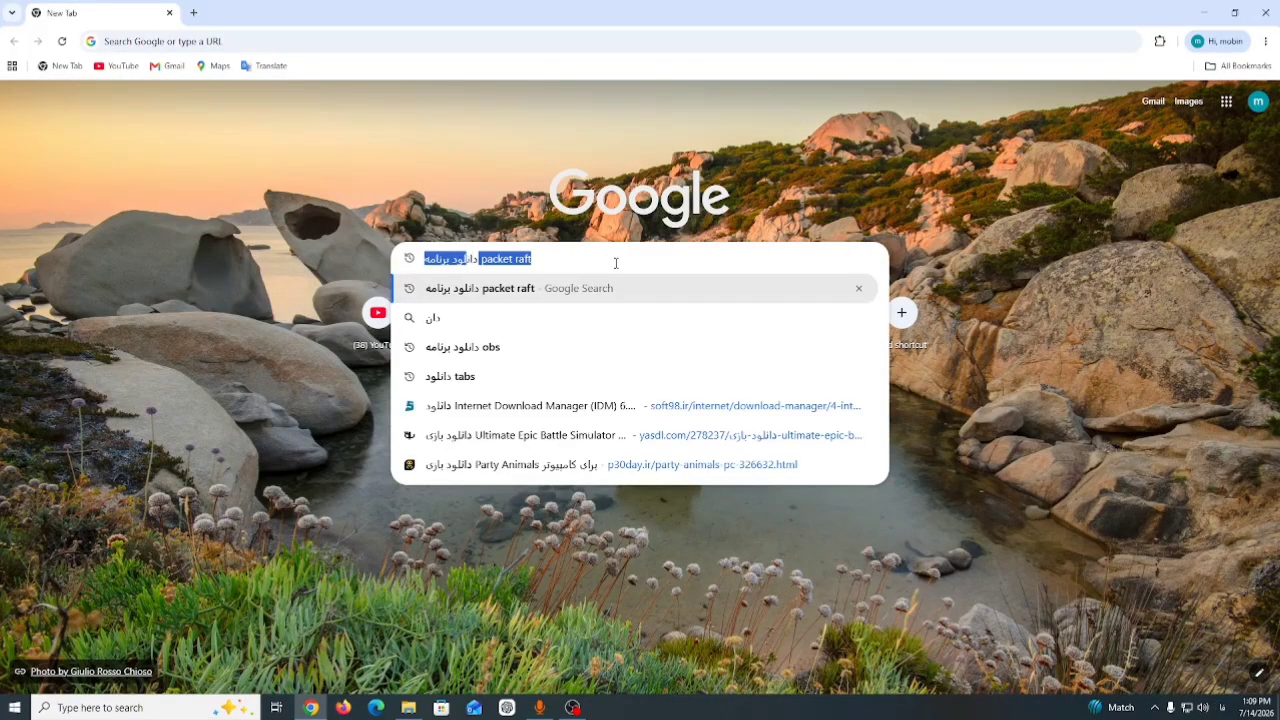
{"action": "type", "text": "لود برنا"}
{"action": "key", "text": "Return"}
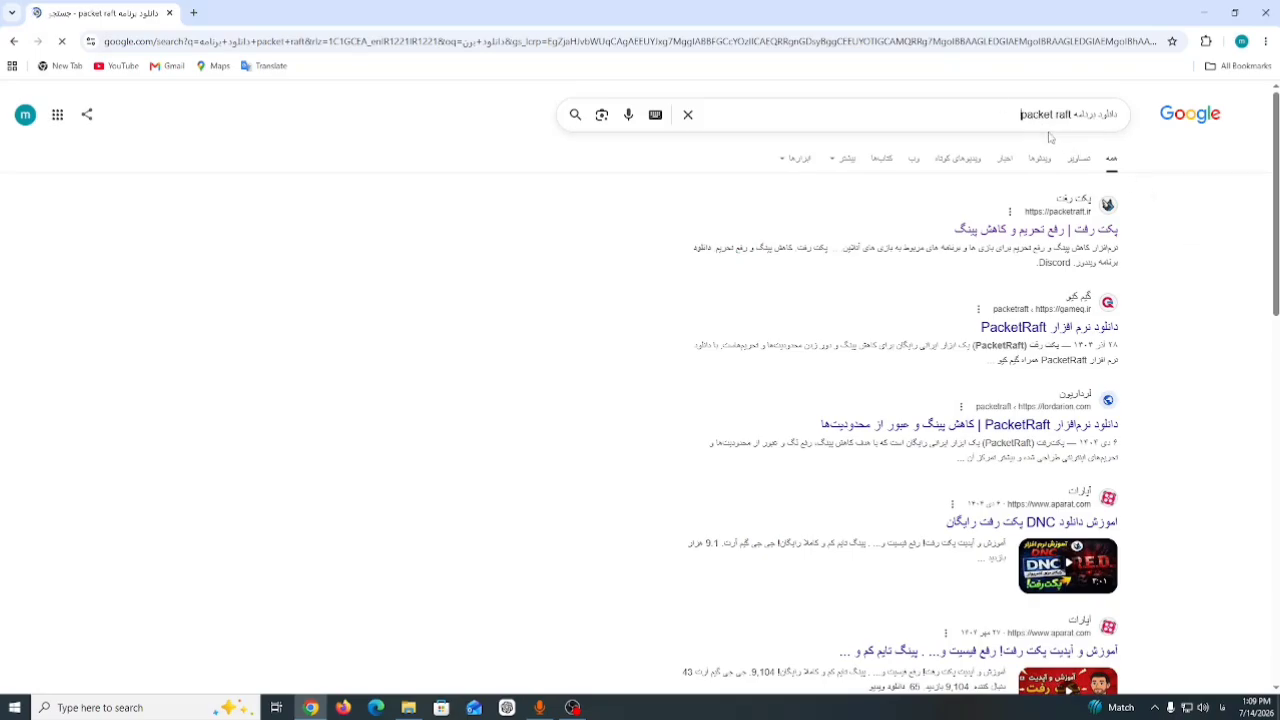
Step: Open the official packetraft.ir site from the search results, and minimize the browser after viewing its Windows download page
{"action": "left_click", "coordinate": [1027, 115]}
{"action": "left_click", "coordinate": [1179, 206]}
{"action": "left_click", "coordinate": [1058, 229]}
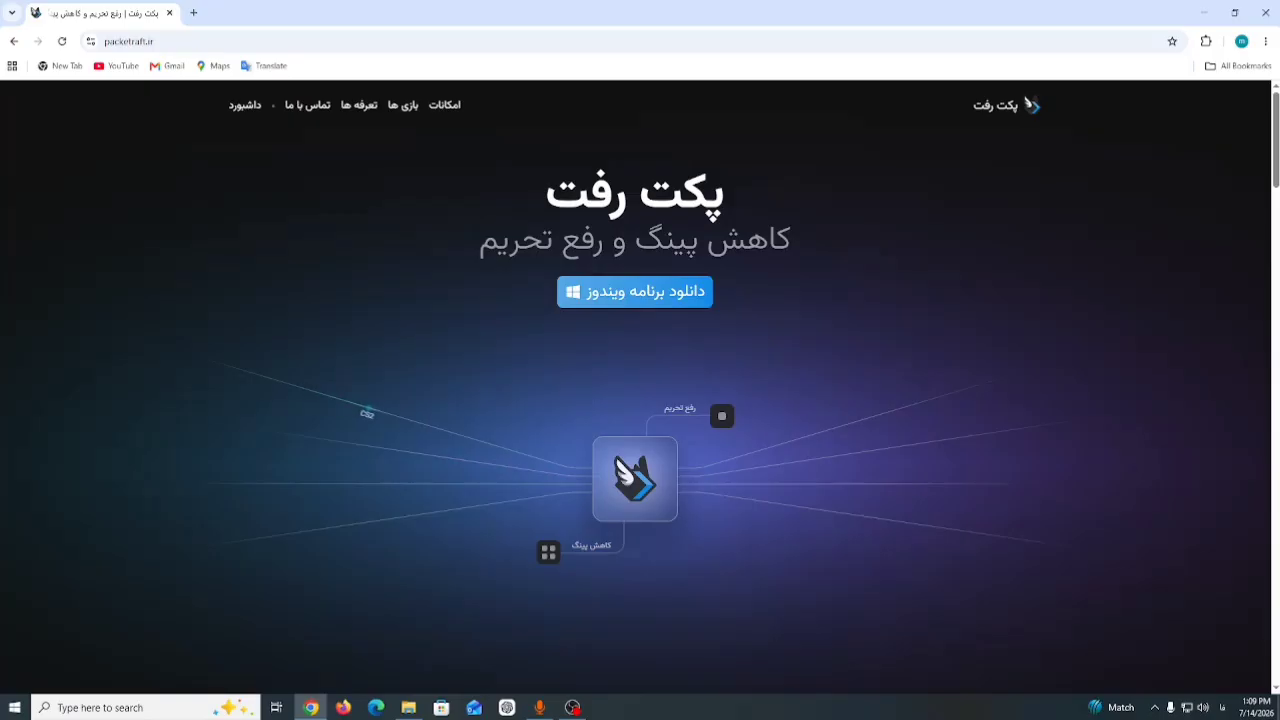
{"action": "left_click", "coordinate": [1203, 12]}
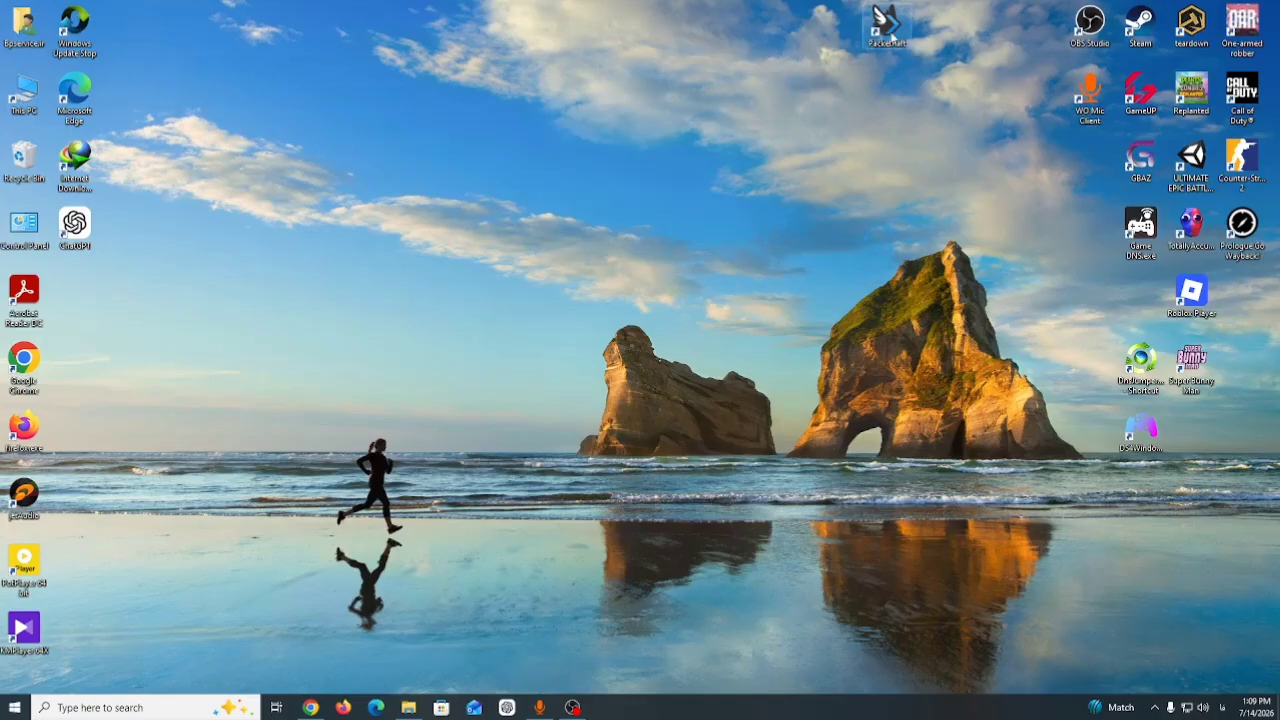
Step: Launch PacketRaft, select Call of Duty from its games, and proceed to its connection setup
{"action": "double_click", "coordinate": [893, 36]}
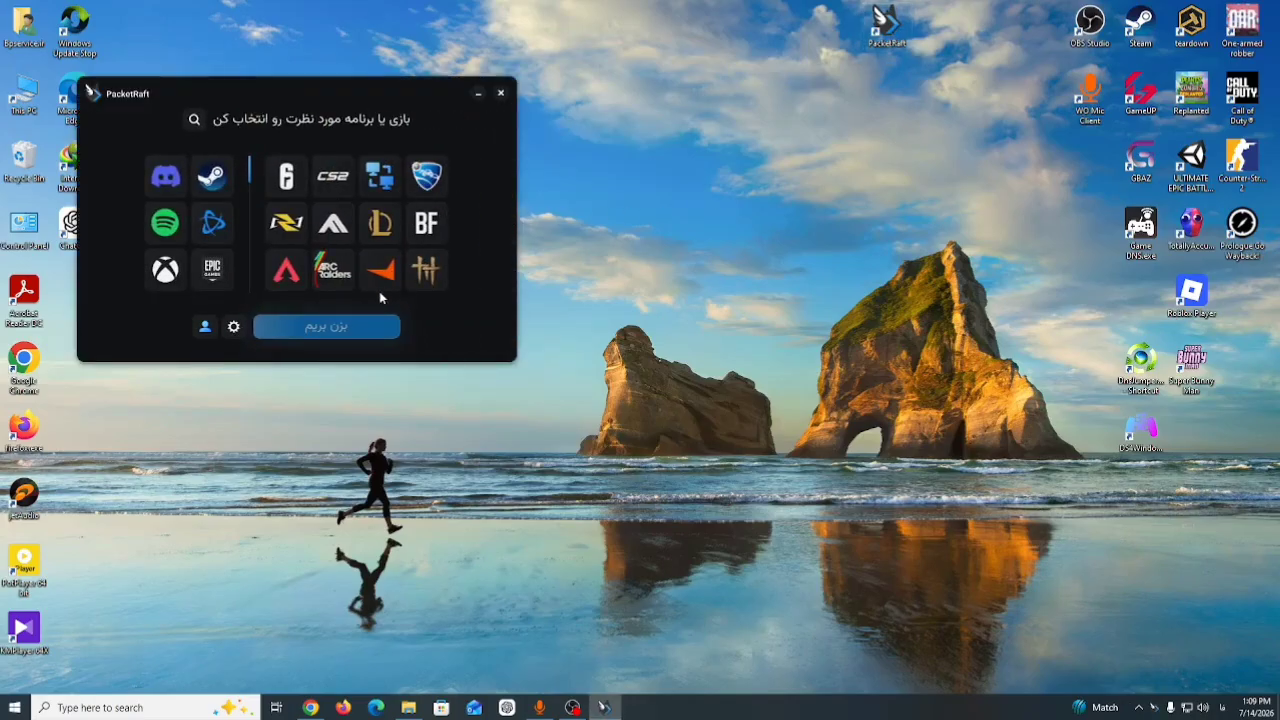
{"action": "scroll", "coordinate": [175, 200], "scroll_direction": "down", "scroll_amount": 1}
{"action": "scroll", "coordinate": [178, 202], "scroll_direction": "up", "scroll_amount": 1}
{"action": "left_click", "coordinate": [211, 177]}
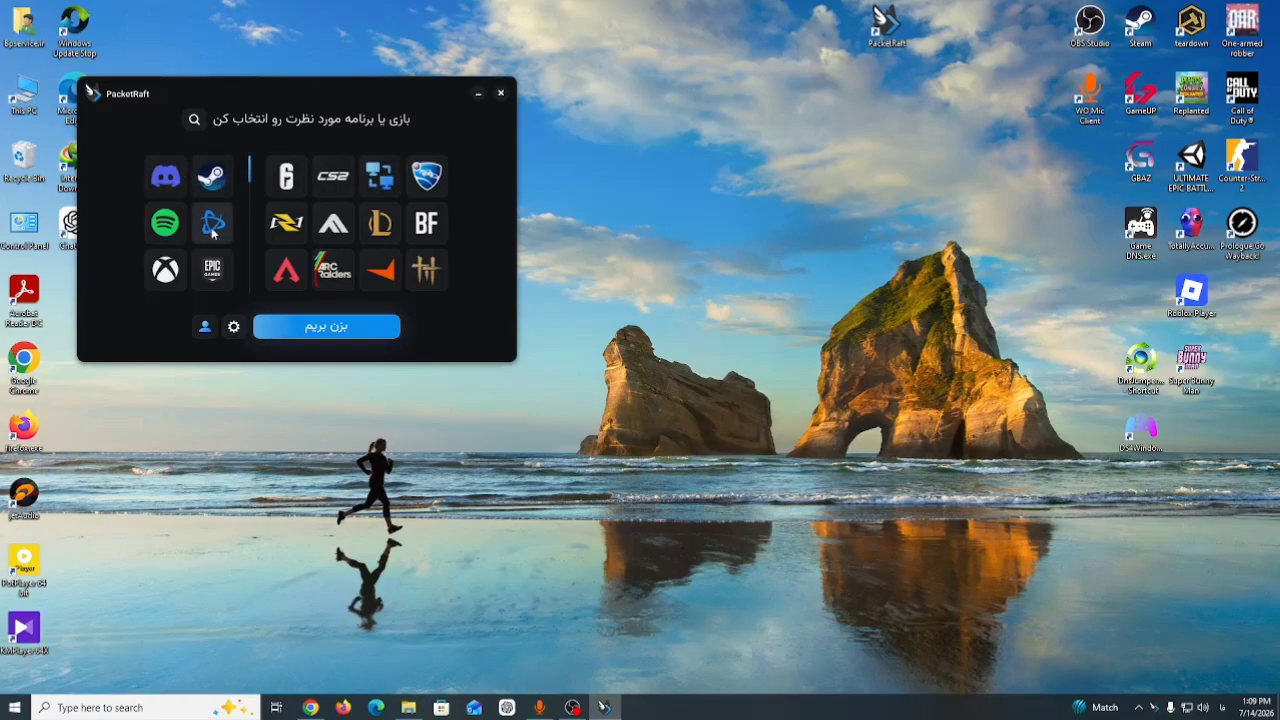
{"action": "scroll", "coordinate": [178, 258], "scroll_direction": "down", "scroll_amount": 1}
{"action": "scroll", "coordinate": [358, 190], "scroll_direction": "down", "scroll_amount": 1}
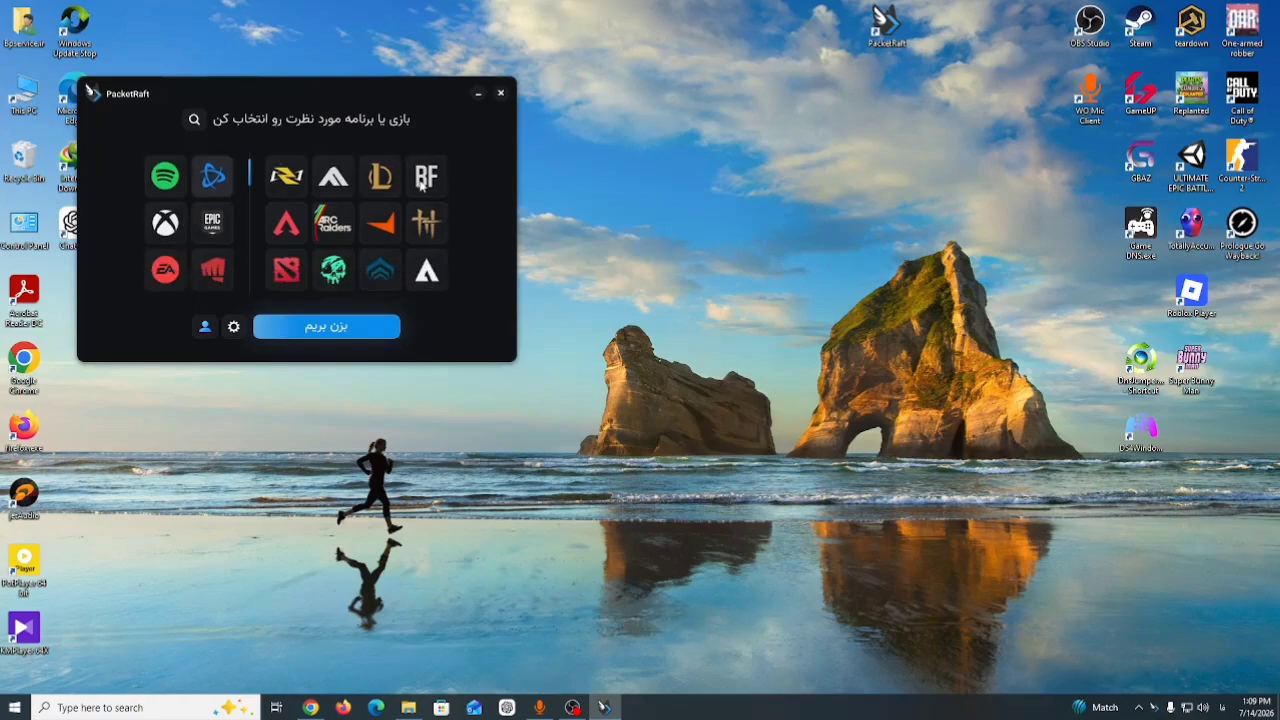
{"action": "scroll", "coordinate": [385, 251], "scroll_direction": "down", "scroll_amount": 6}
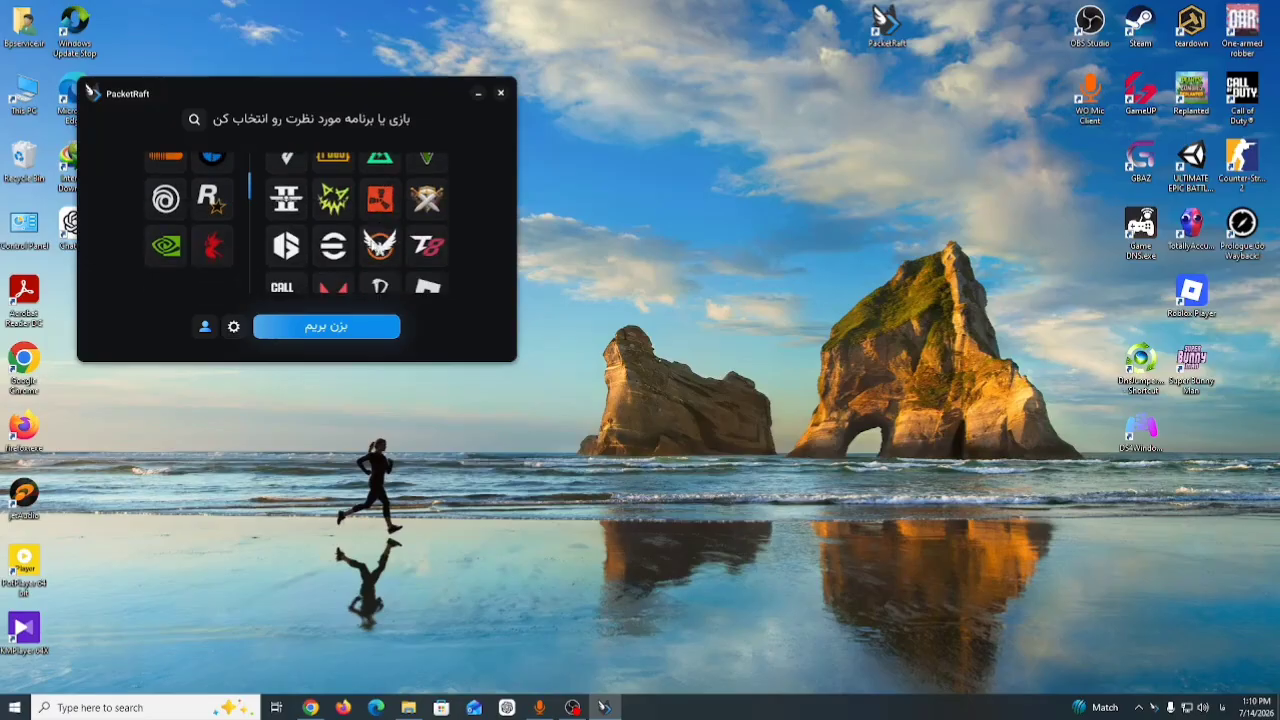
{"action": "scroll", "coordinate": [300, 266], "scroll_direction": "down", "scroll_amount": 1}
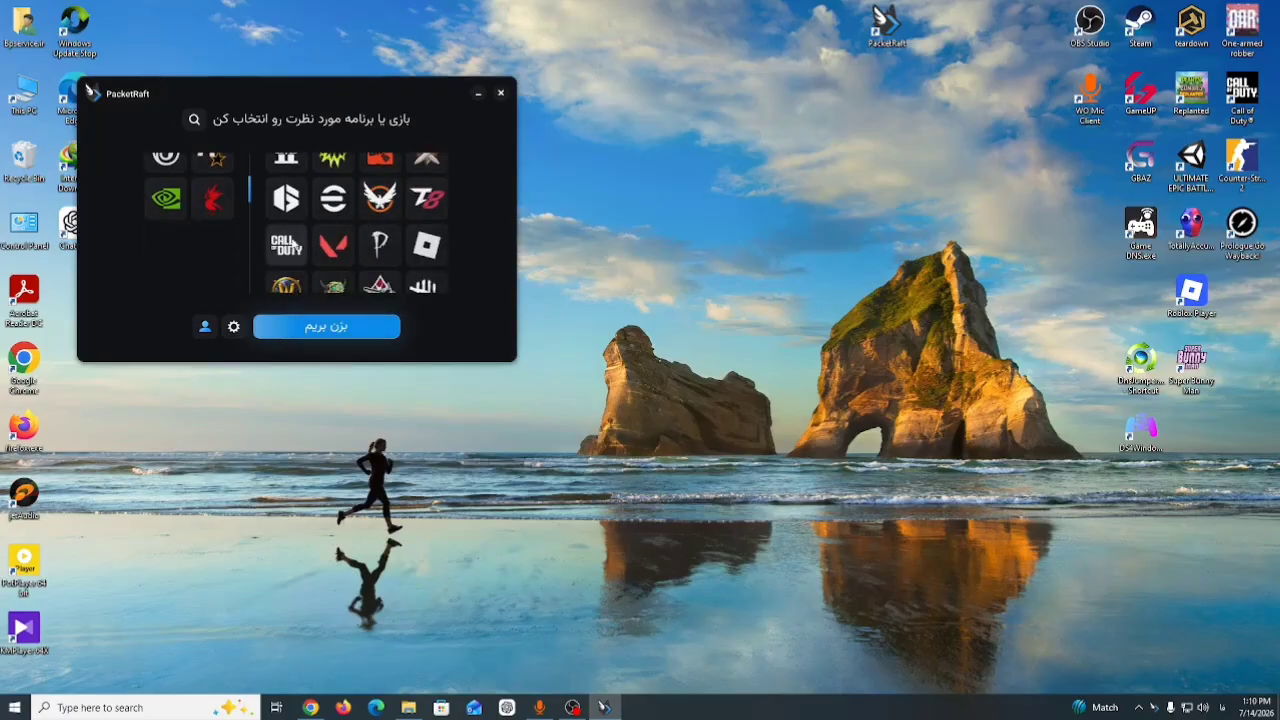
{"action": "left_click", "coordinate": [306, 331]}
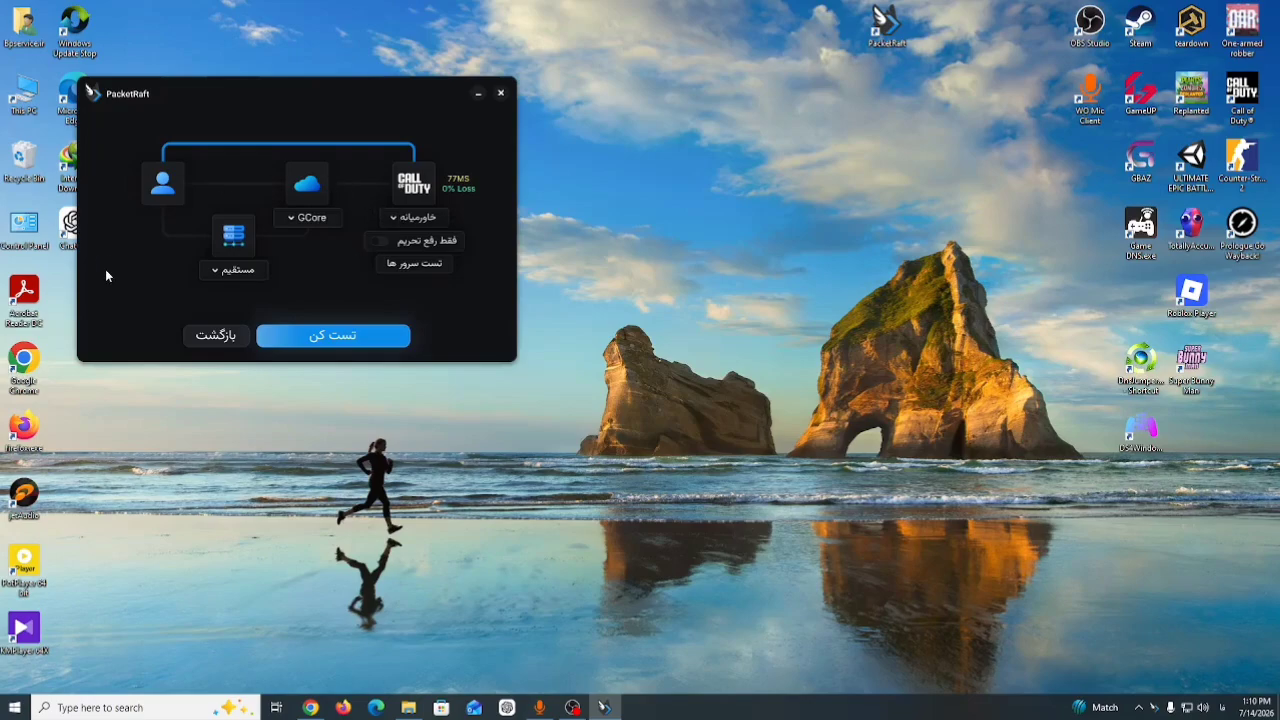
Step: Set the Call of Duty server region to Europe (اروپا) and start the server test
{"action": "left_click", "coordinate": [398, 219]}
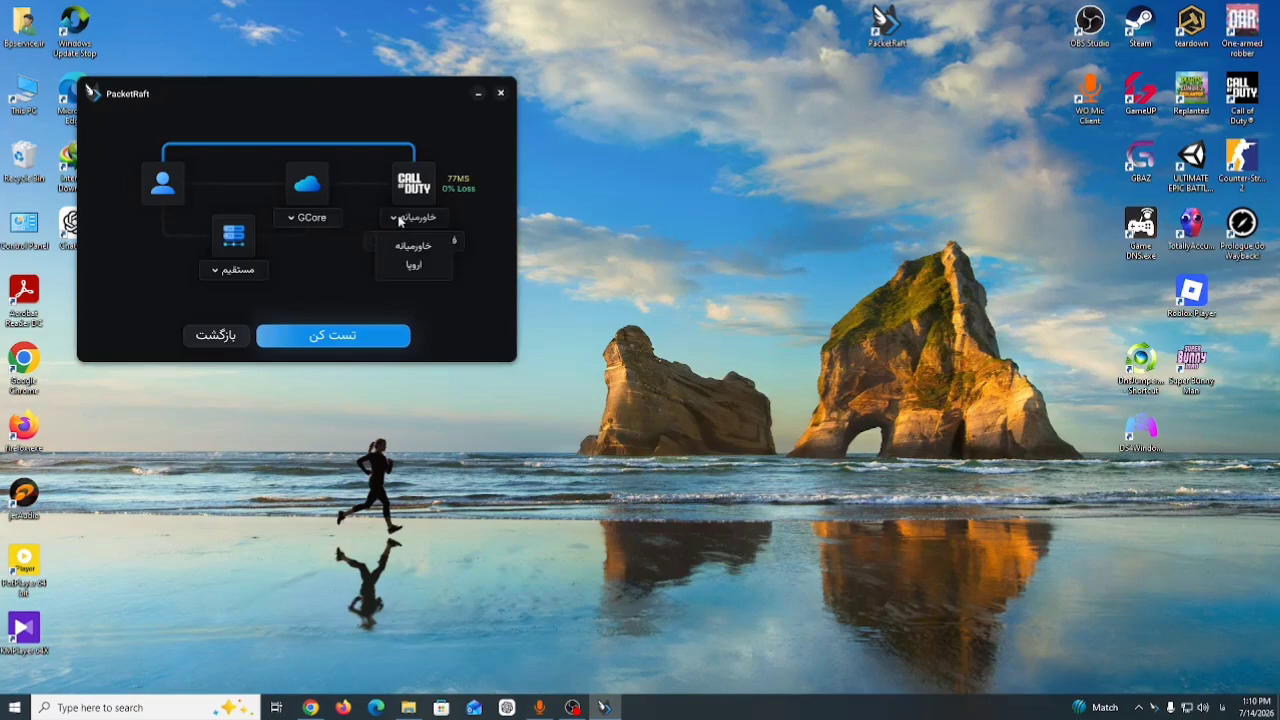
{"action": "left_click", "coordinate": [413, 264]}
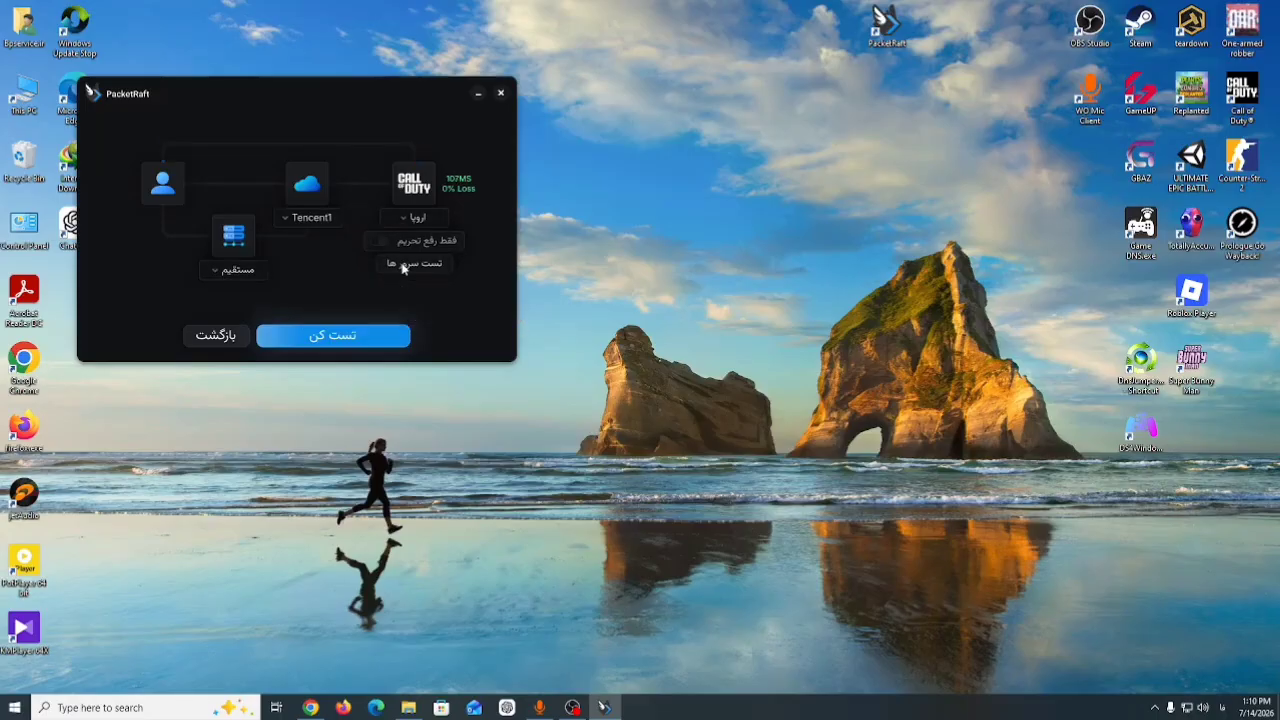
{"action": "left_click", "coordinate": [403, 268]}
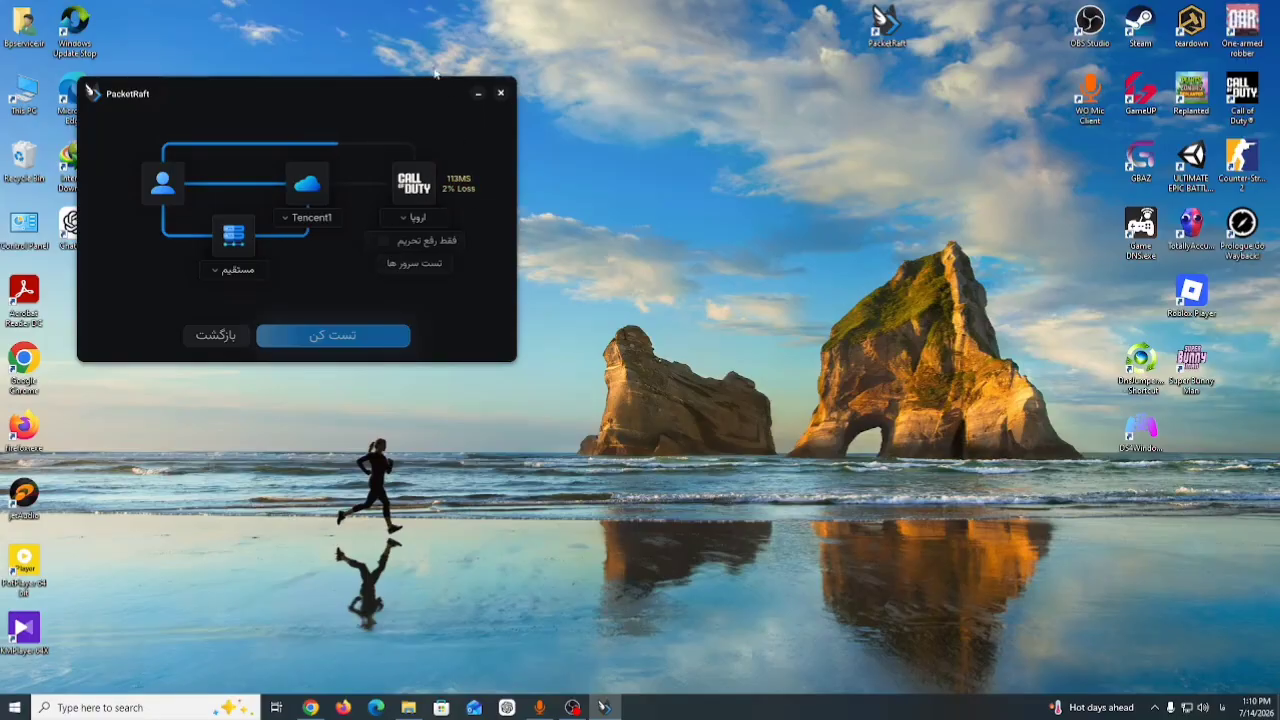
Step: Apply the best route from the server test and connect, accepting the free trial subscription notice
{"action": "left_click_drag", "start_coordinate": [333, 100], "coordinate": [389, 96]}
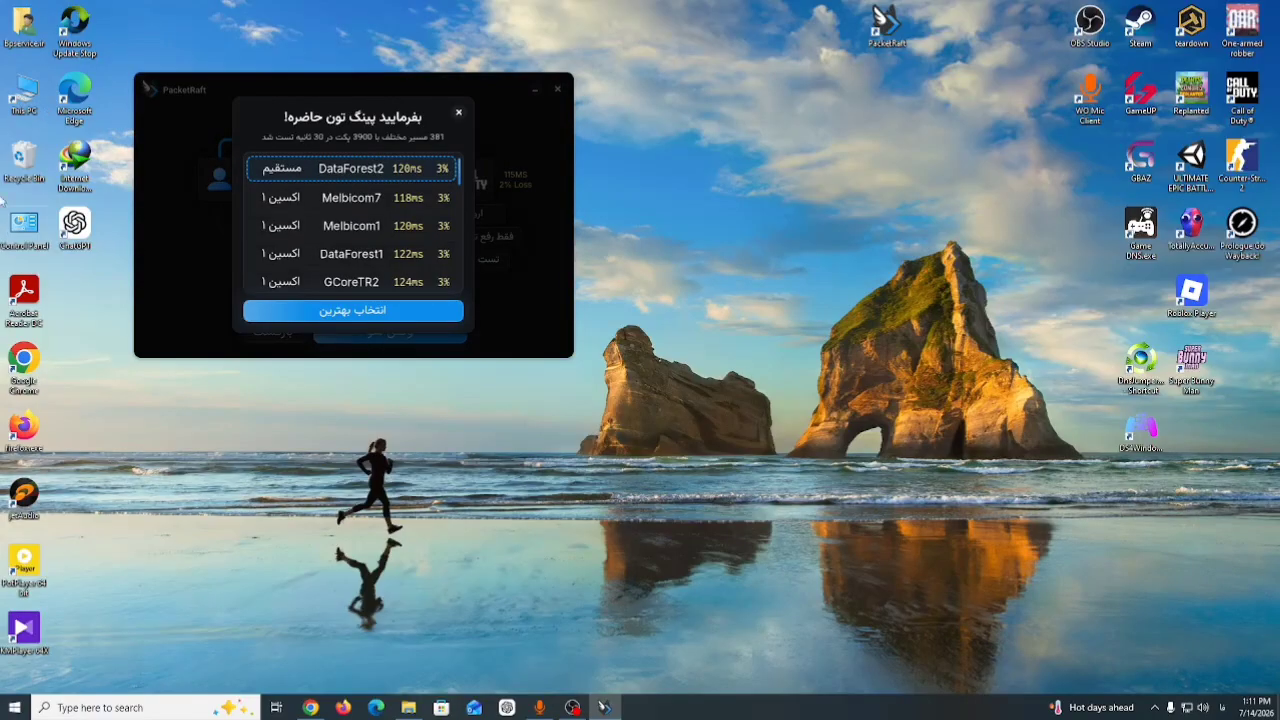
{"action": "left_click", "coordinate": [338, 313]}
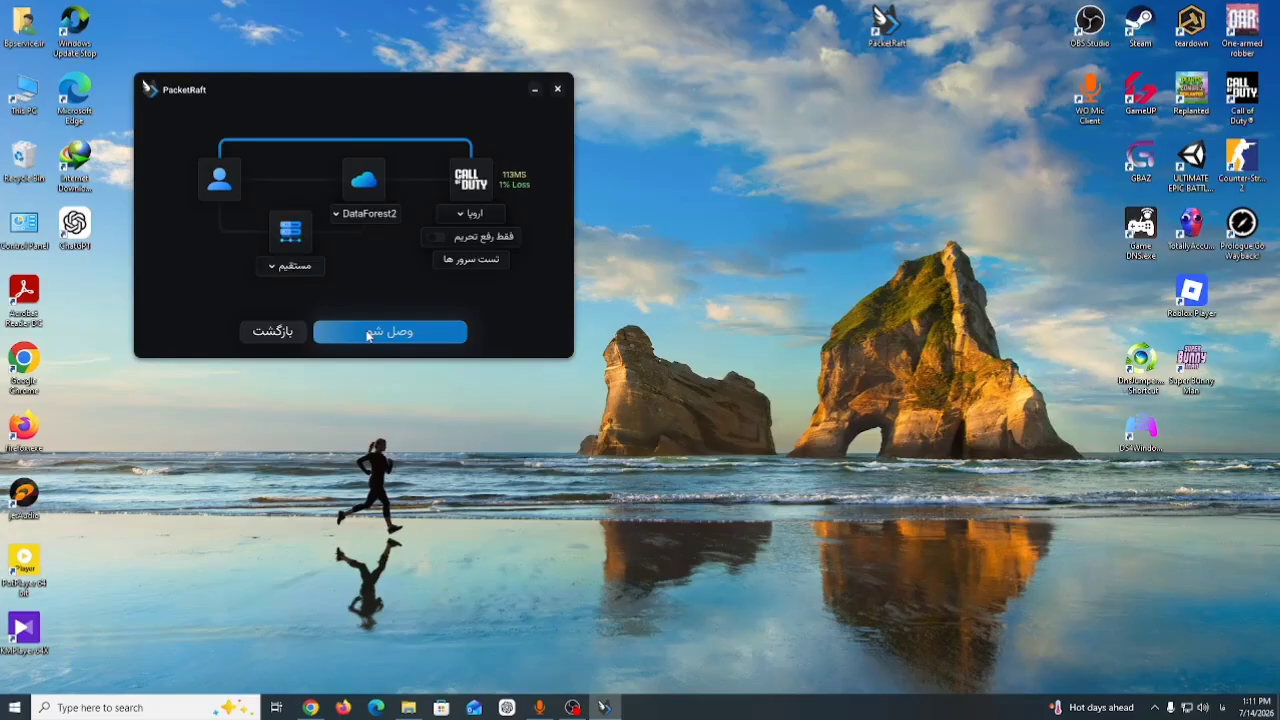
{"action": "left_click", "coordinate": [367, 338]}
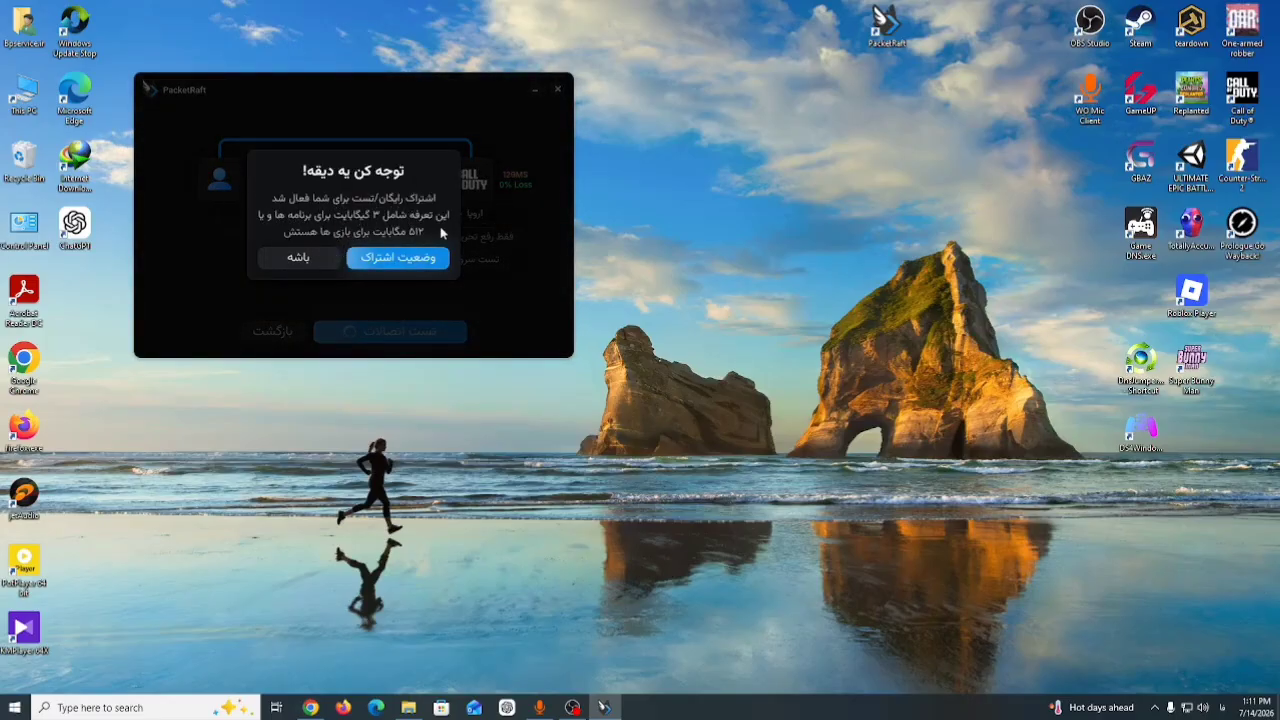
{"action": "left_click", "coordinate": [300, 258]}
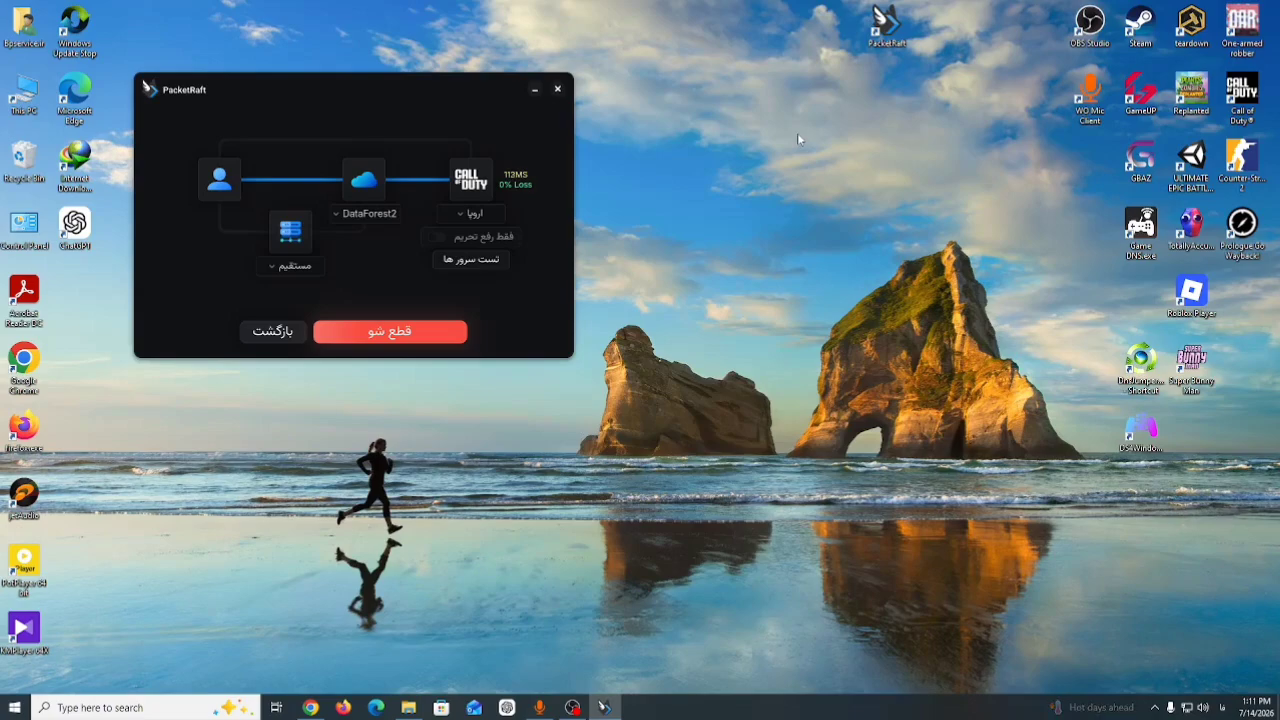
Step: Minimize PacketRaft, launch Call of Duty from the desktop, and go to the Resurgence mode in Warzone
{"action": "left_click", "coordinate": [536, 92]}
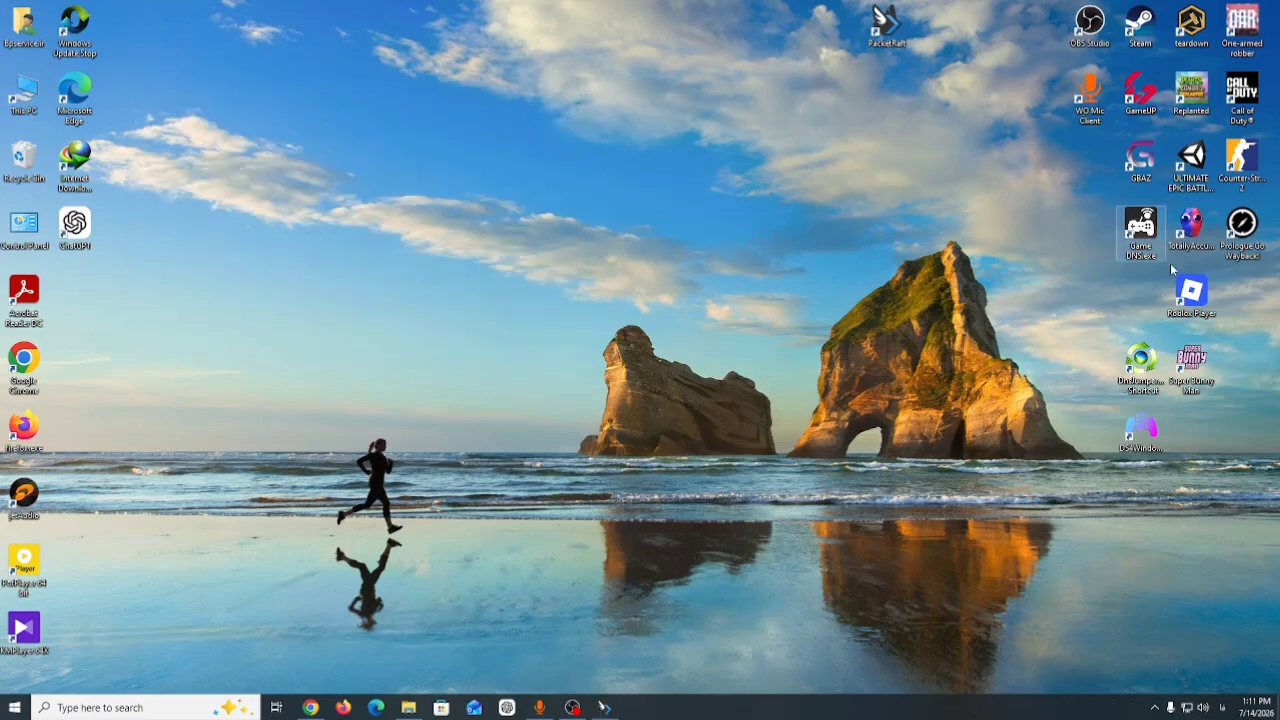
{"action": "double_click", "coordinate": [1241, 97]}
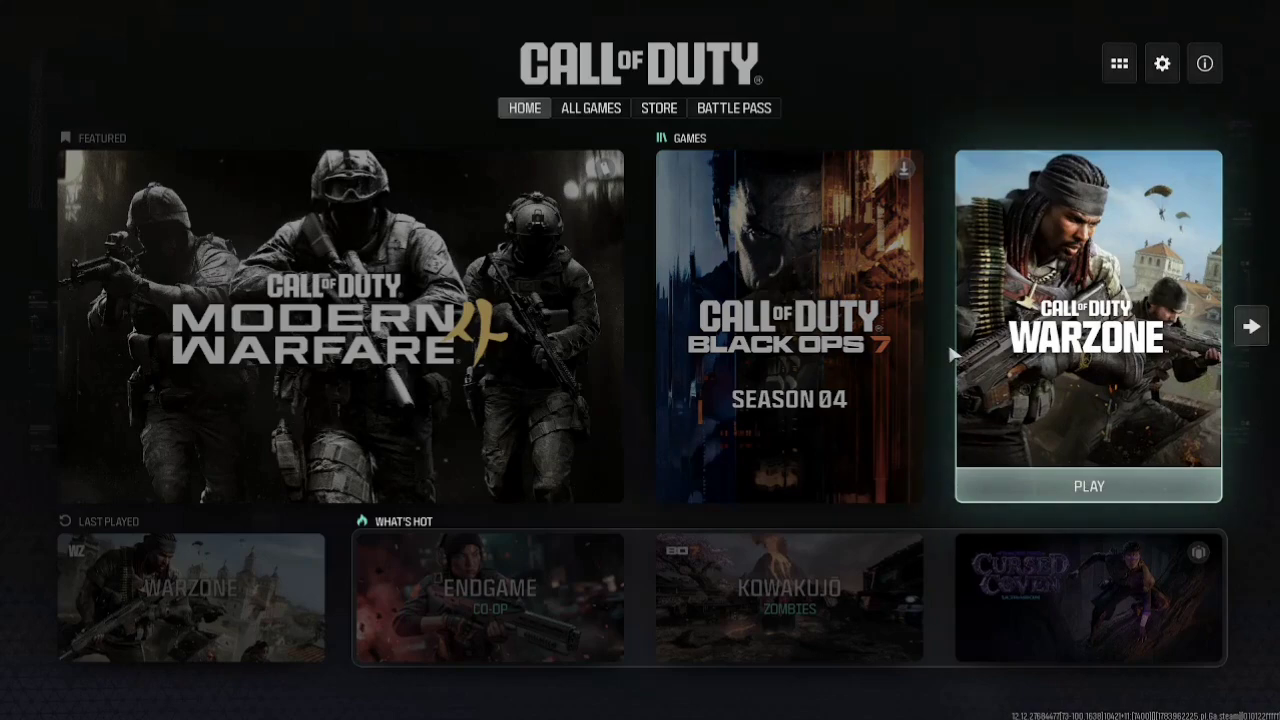
{"action": "left_click", "coordinate": [1105, 332]}
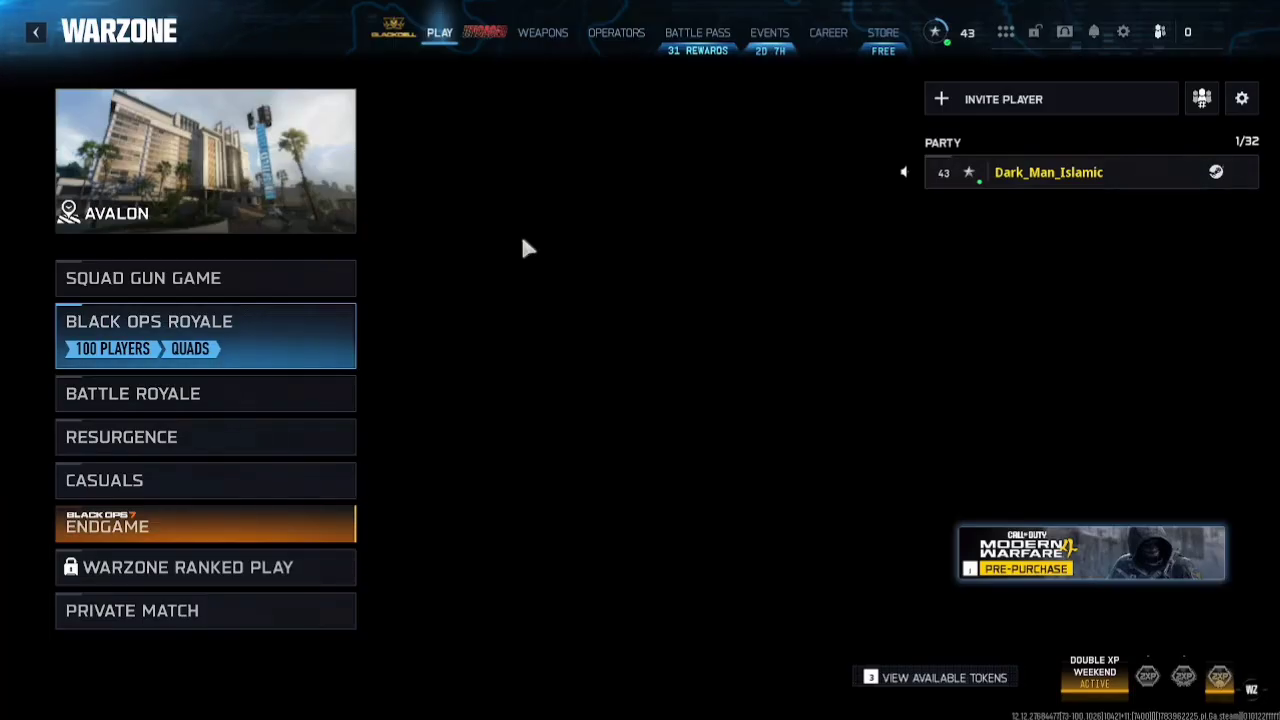
{"action": "left_click", "coordinate": [244, 413]}
{"action": "key", "text": "Escape"}
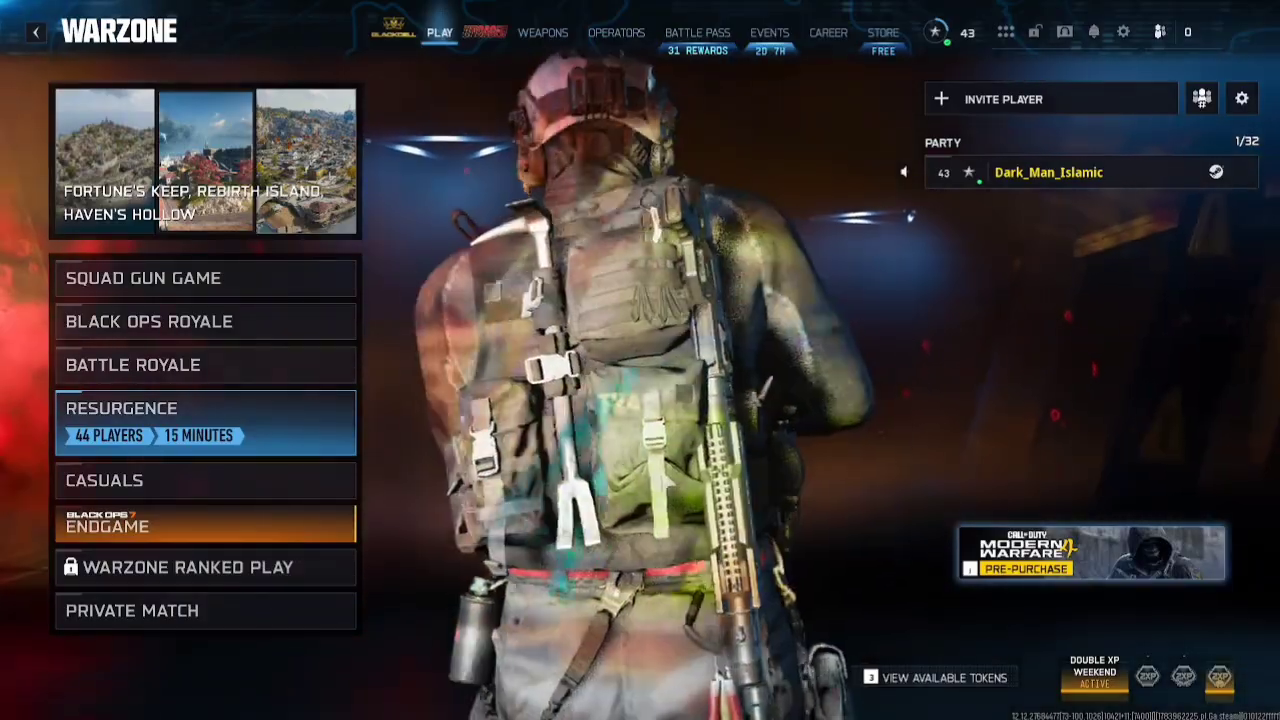
Step: Switch back to PacketRaft, disconnect the Call of Duty connection, and close the program
{"action": "key", "text": "super+Tab"}
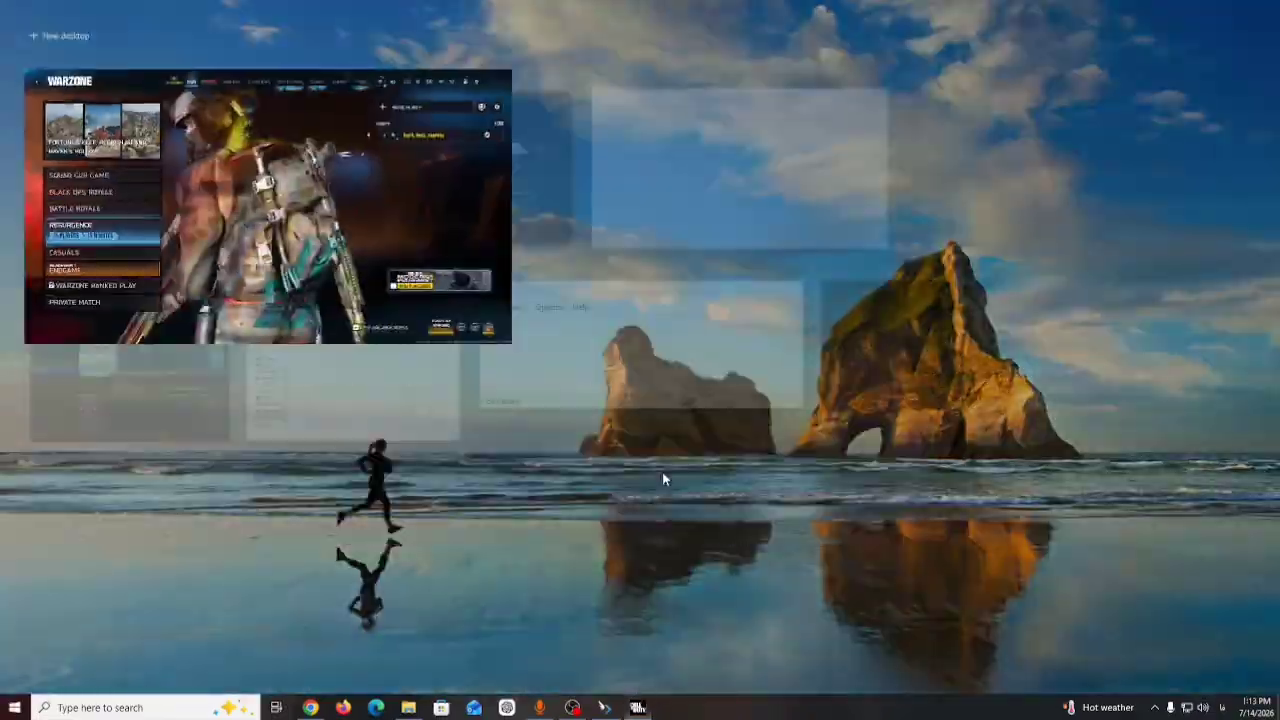
{"action": "left_click", "coordinate": [546, 152]}
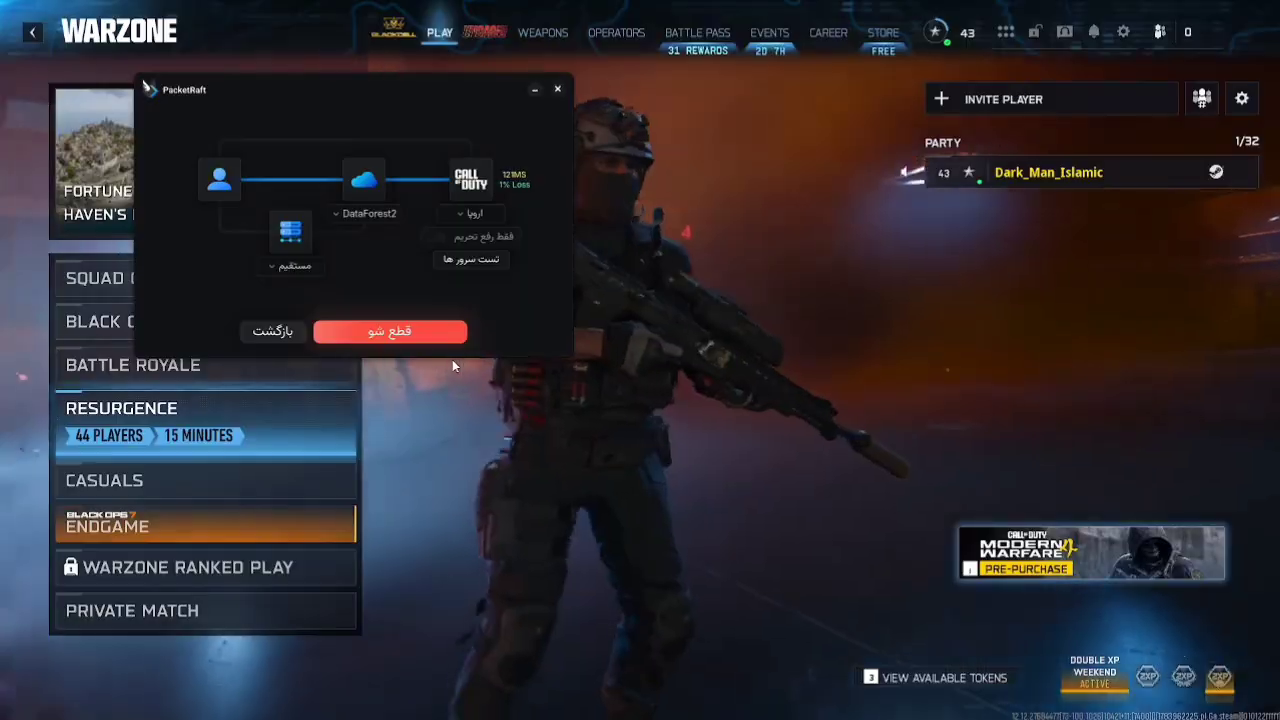
{"action": "left_click", "coordinate": [418, 342]}
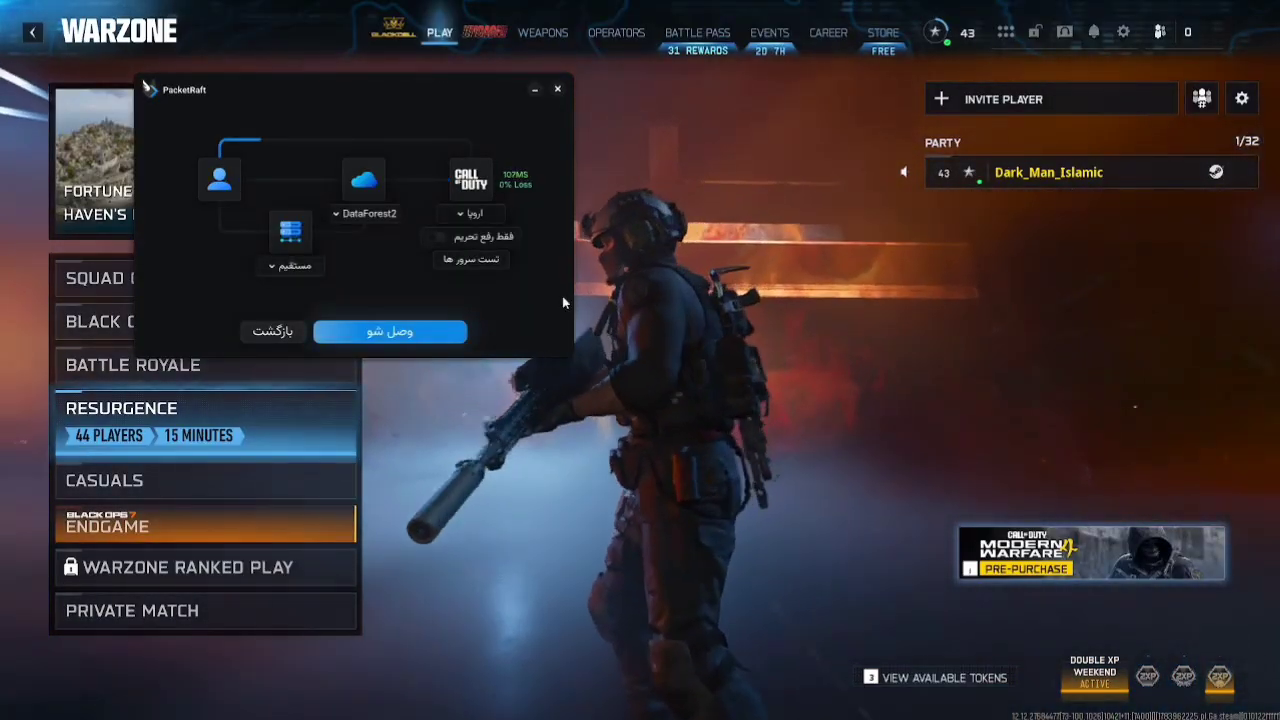
{"action": "left_click", "coordinate": [557, 89]}
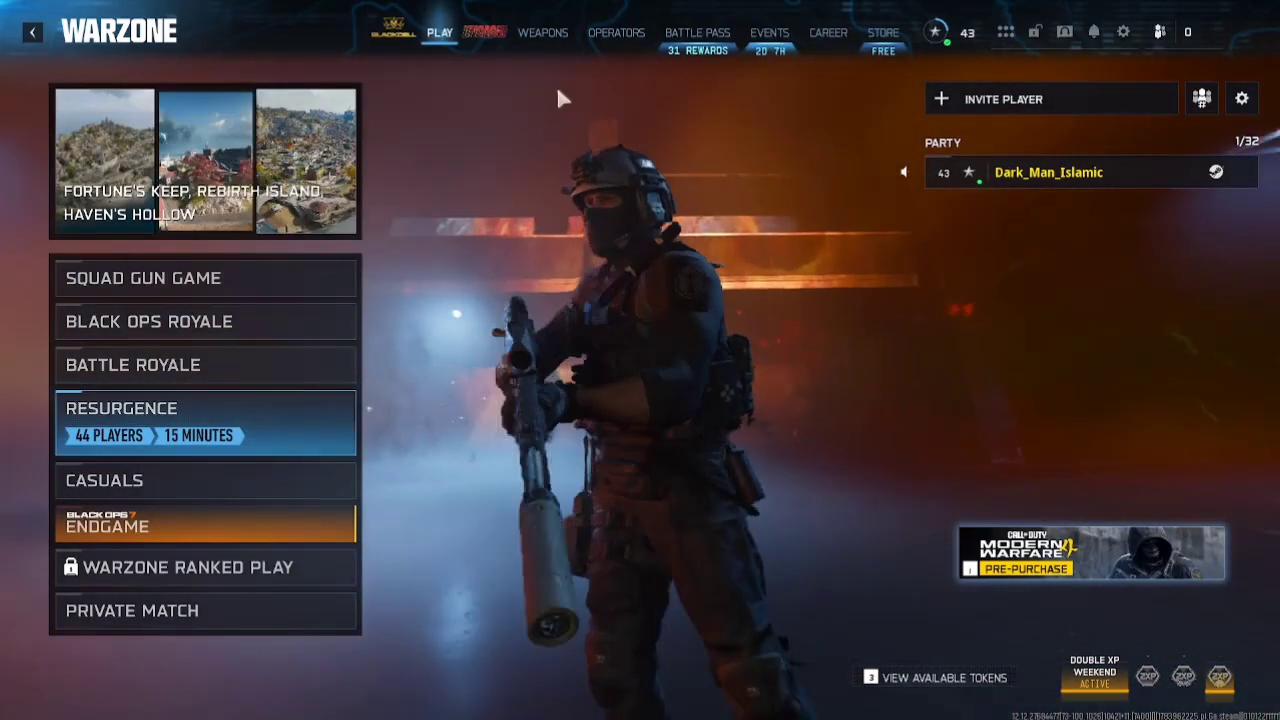
Step: Return to the desktop, place the green-and-blue app shortcut beside PacketRaft, and open a new Chrome tab for searching
{"action": "key", "text": "alt+Tab"}
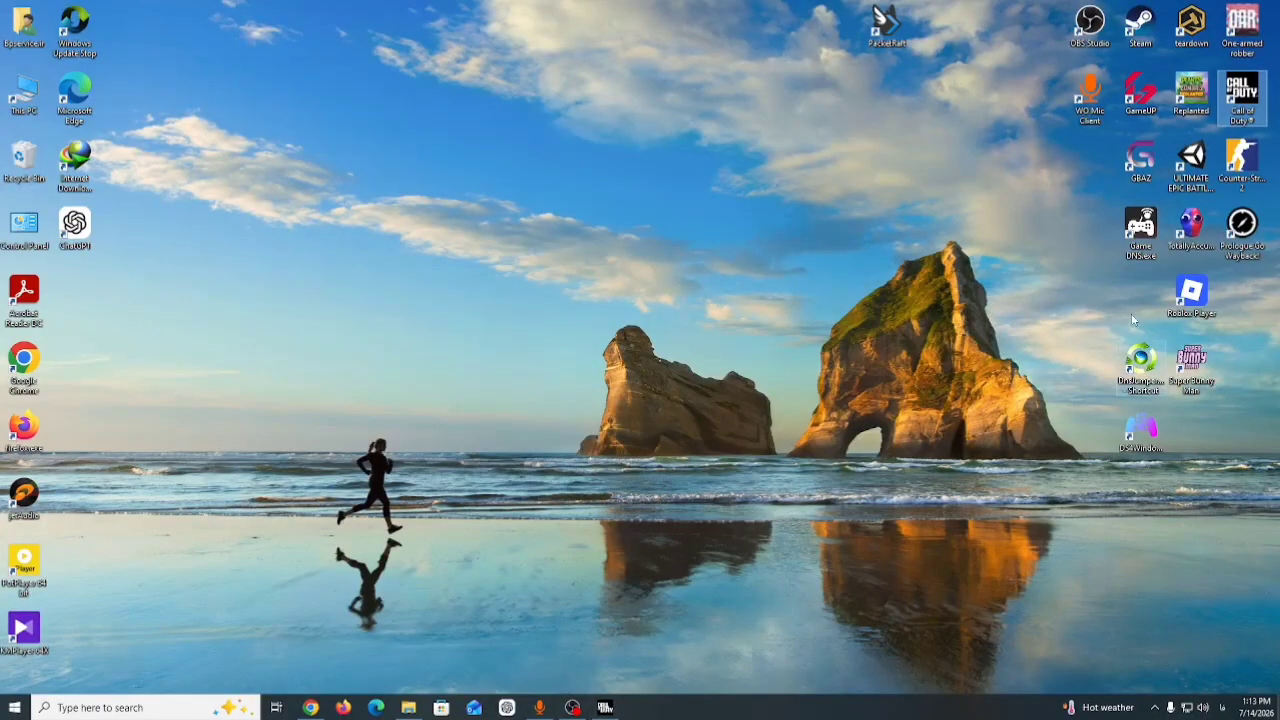
{"action": "left_click_drag", "start_coordinate": [1140, 362], "coordinate": [938, 30]}
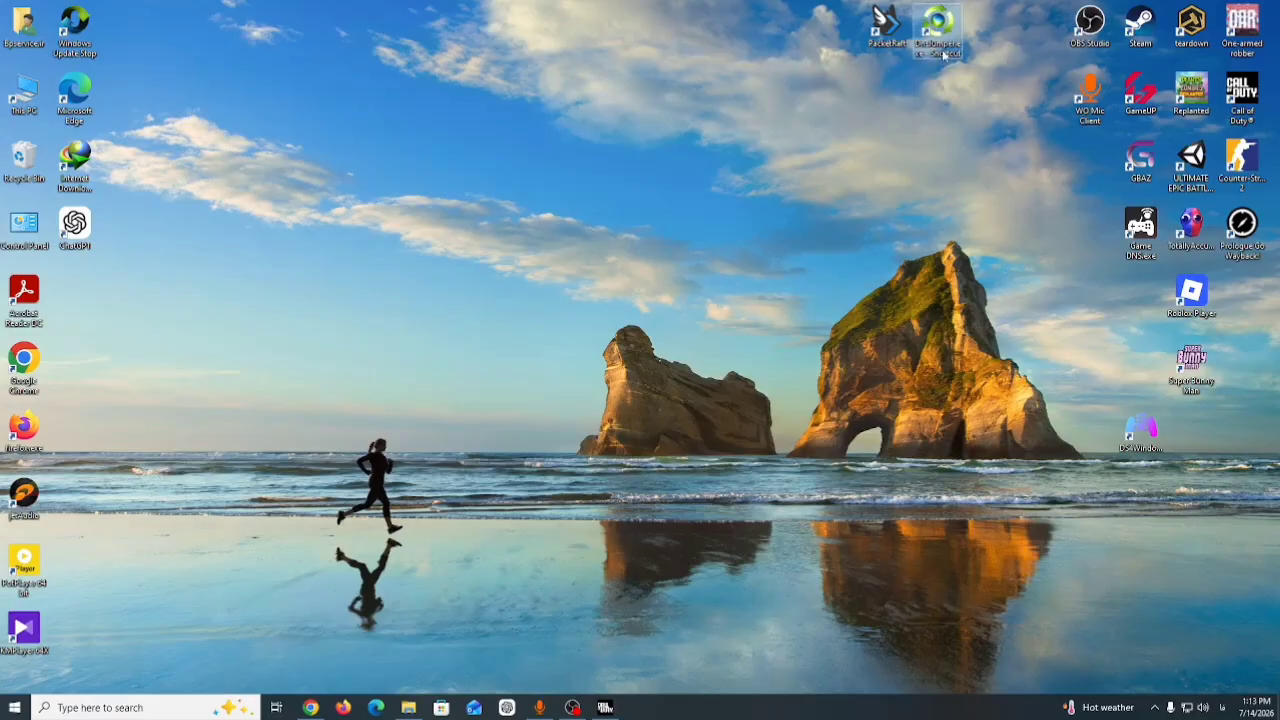
{"action": "left_click", "coordinate": [310, 707]}
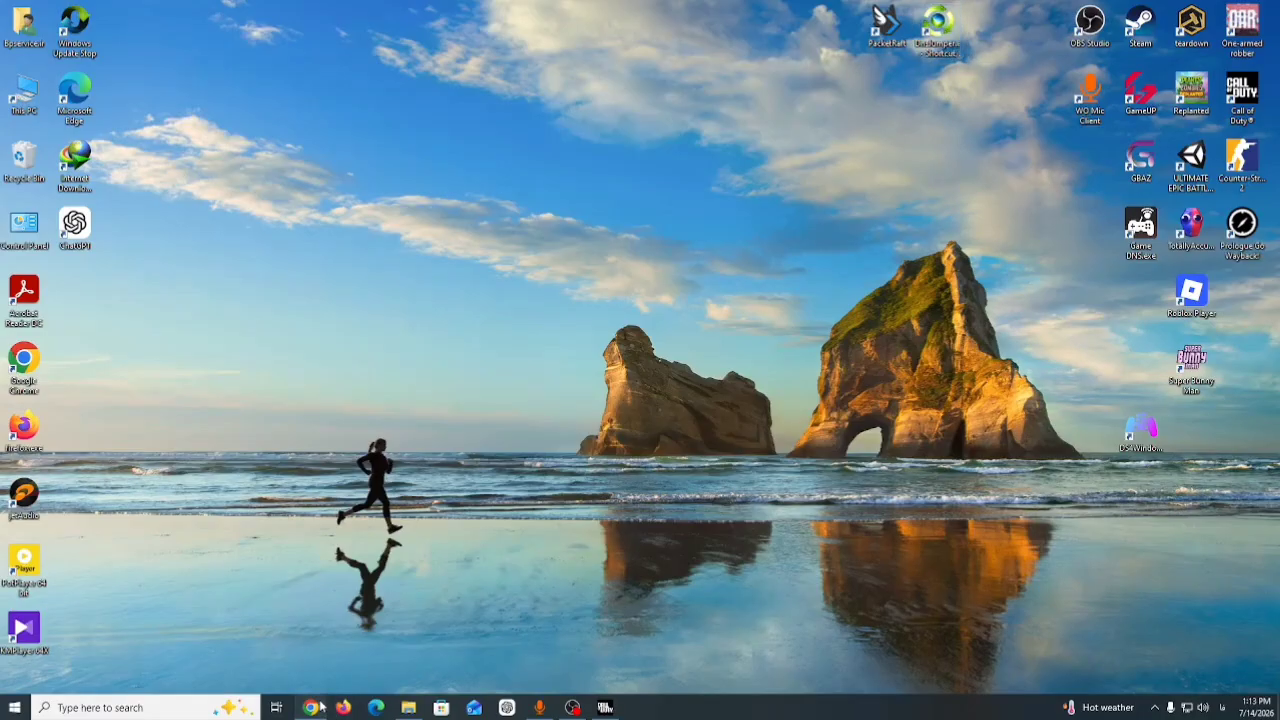
{"action": "left_click", "coordinate": [195, 12]}
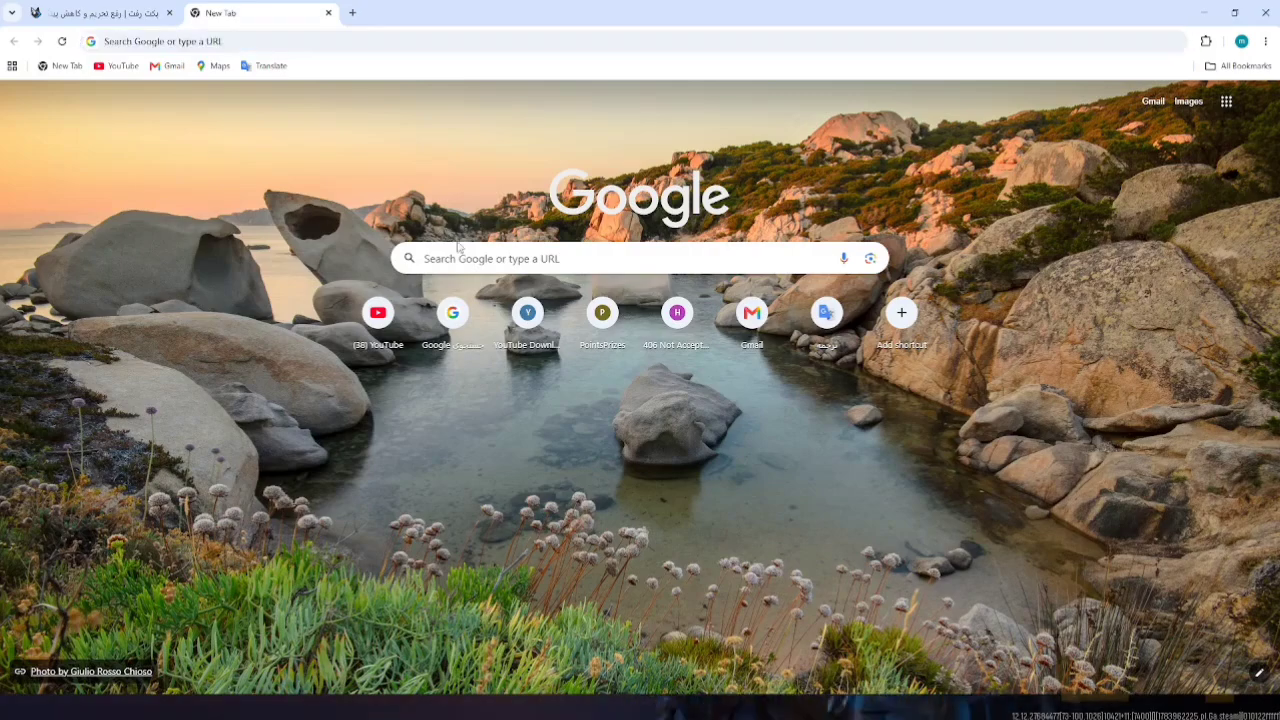
{"action": "left_click", "coordinate": [473, 250]}
{"action": "type", "text": "nhkg,n"}
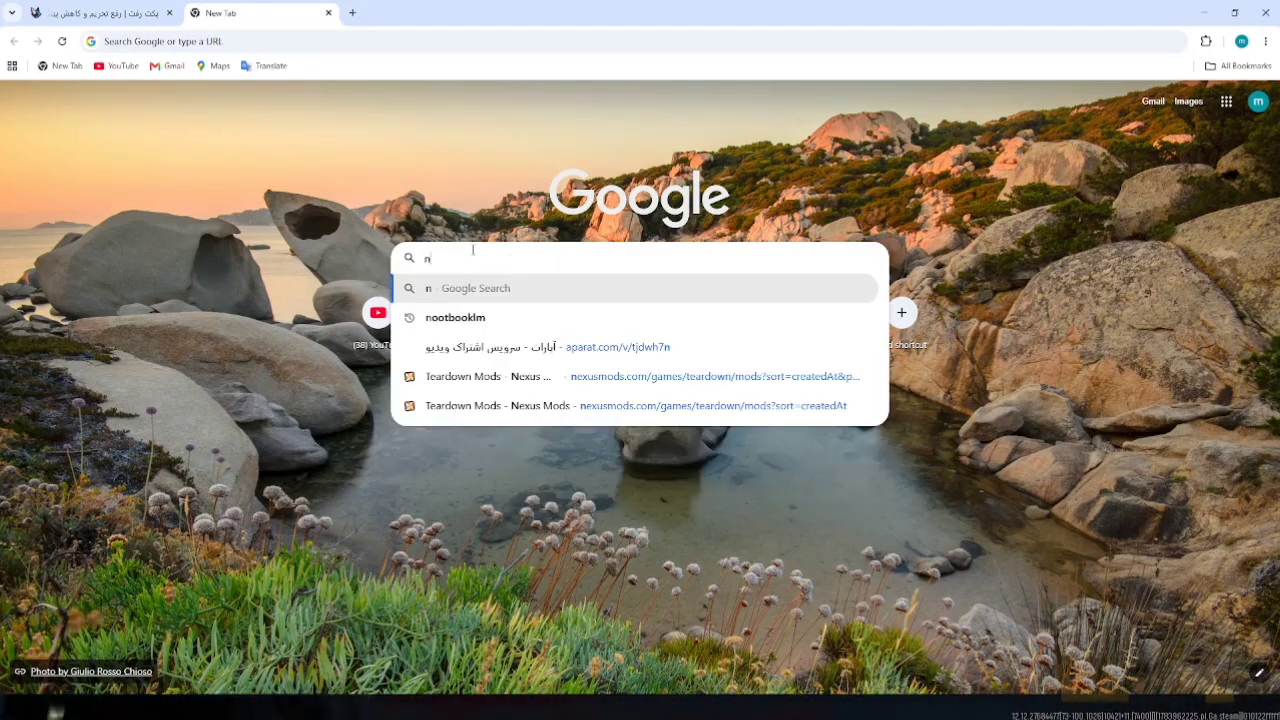
{"action": "key", "text": "BackSpace"}
{"action": "key", "text": "BackSpace"}
{"action": "key", "text": "BackSpace"}
{"action": "key", "text": "BackSpace"}
{"action": "key", "text": "BackSpace"}
{"action": "key", "text": "BackSpace"}
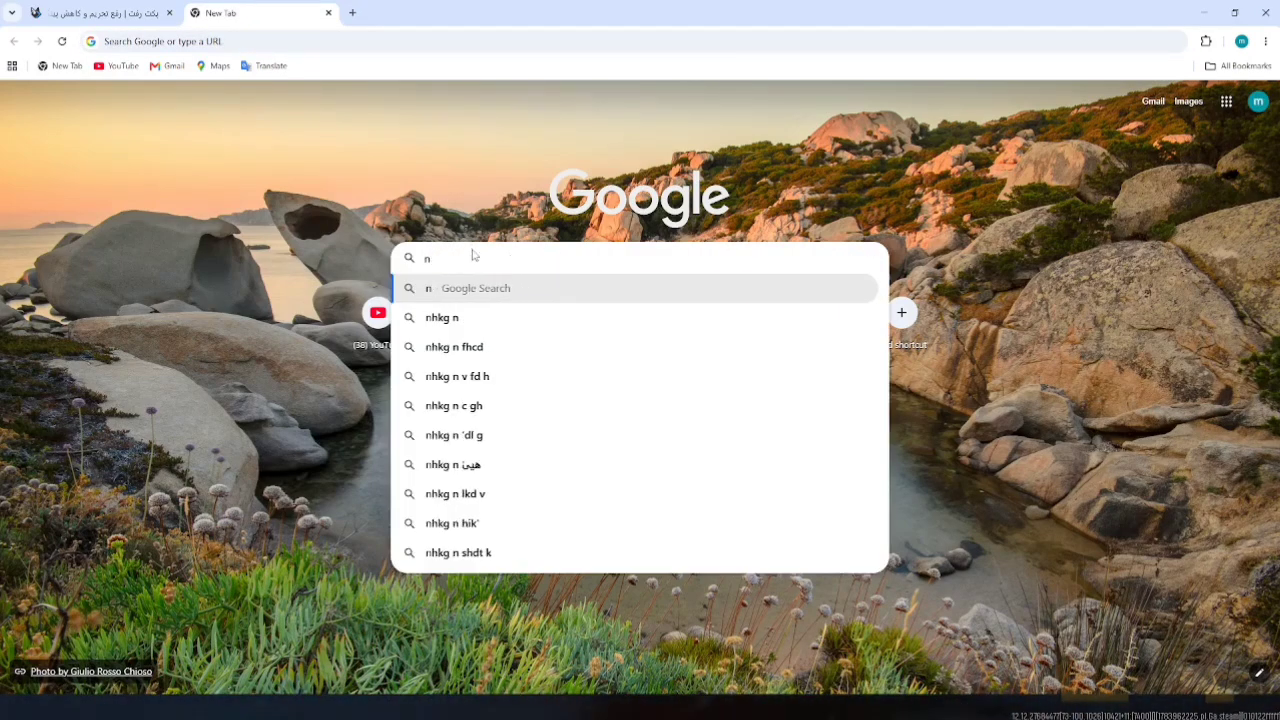
Step: Search Google for "دانلود برنامه dns jumper"
{"action": "key", "text": "alt+shift"}
{"action": "type", "text": "دانلود برنام"}
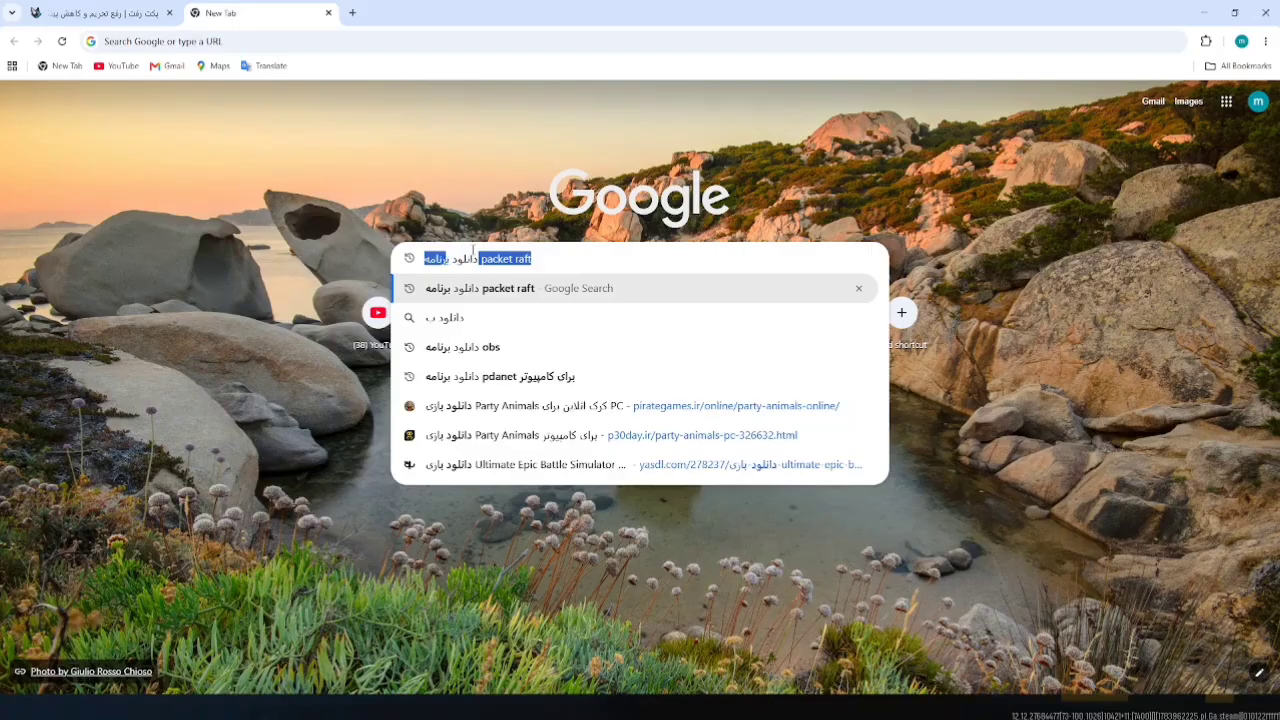
{"action": "type", "text": "ه"}
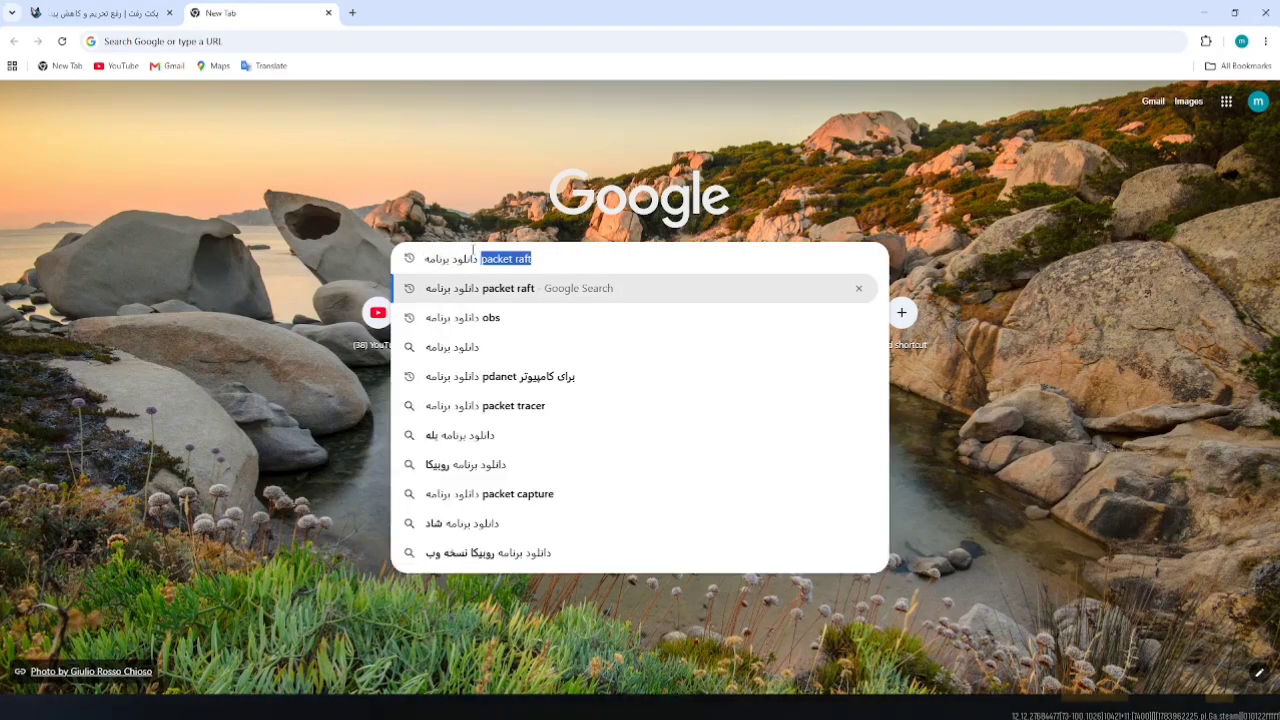
{"action": "key", "text": "alt+shift"}
{"action": "type", "text": "dns"}
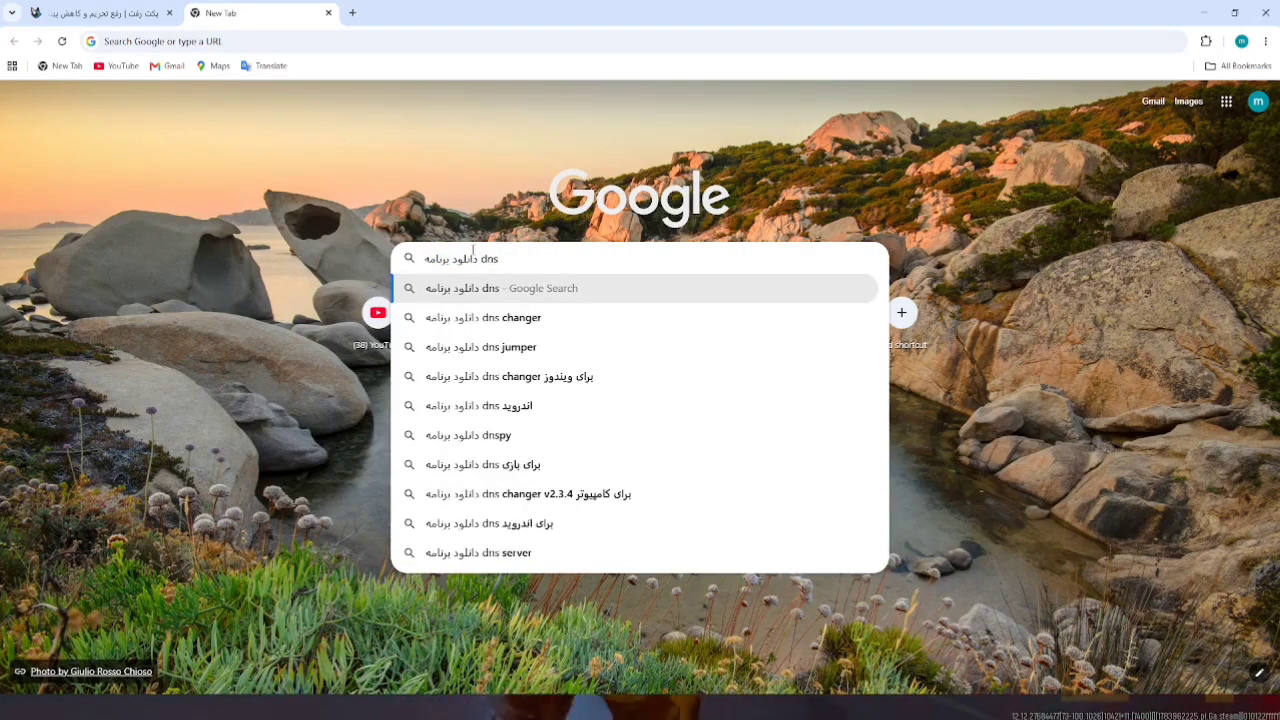
{"action": "left_click", "coordinate": [472, 345]}
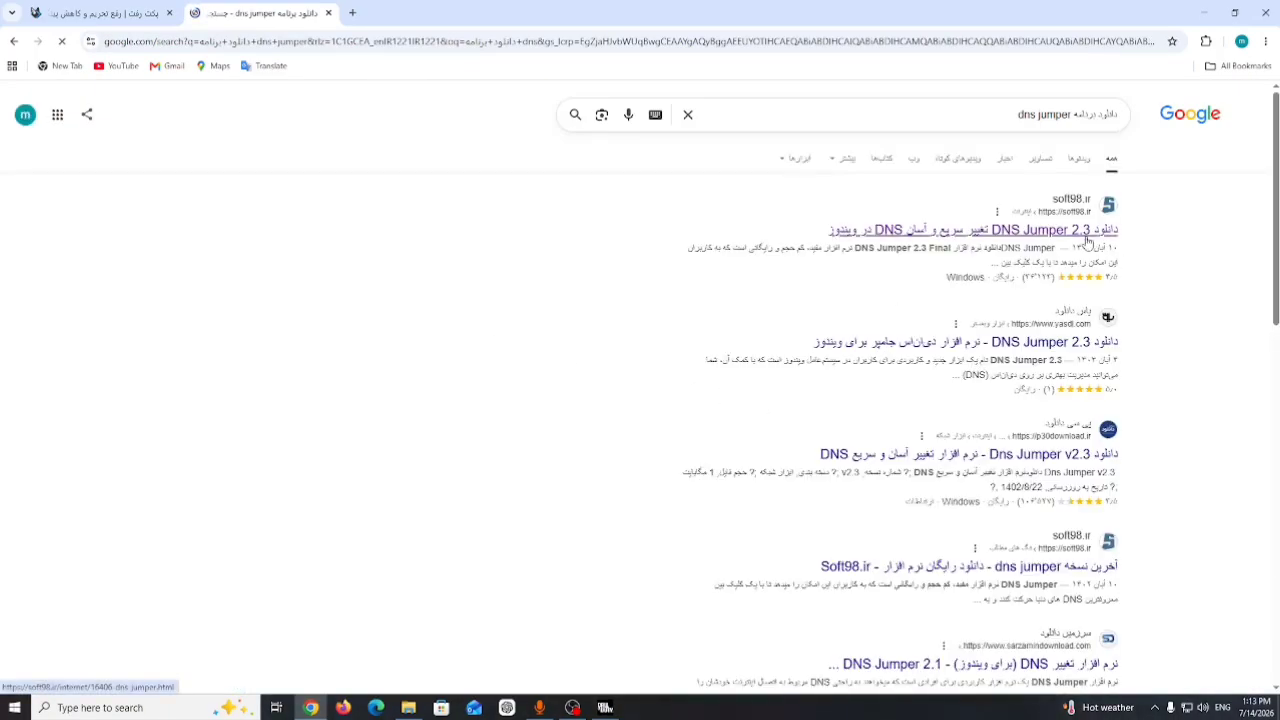
Step: Open the soft98.ir result for DNS Jumper 2.3, view its download section, and return to the search results
{"action": "left_click", "coordinate": [1087, 240]}
{"action": "scroll", "coordinate": [323, 254], "scroll_direction": "down", "scroll_amount": 3}
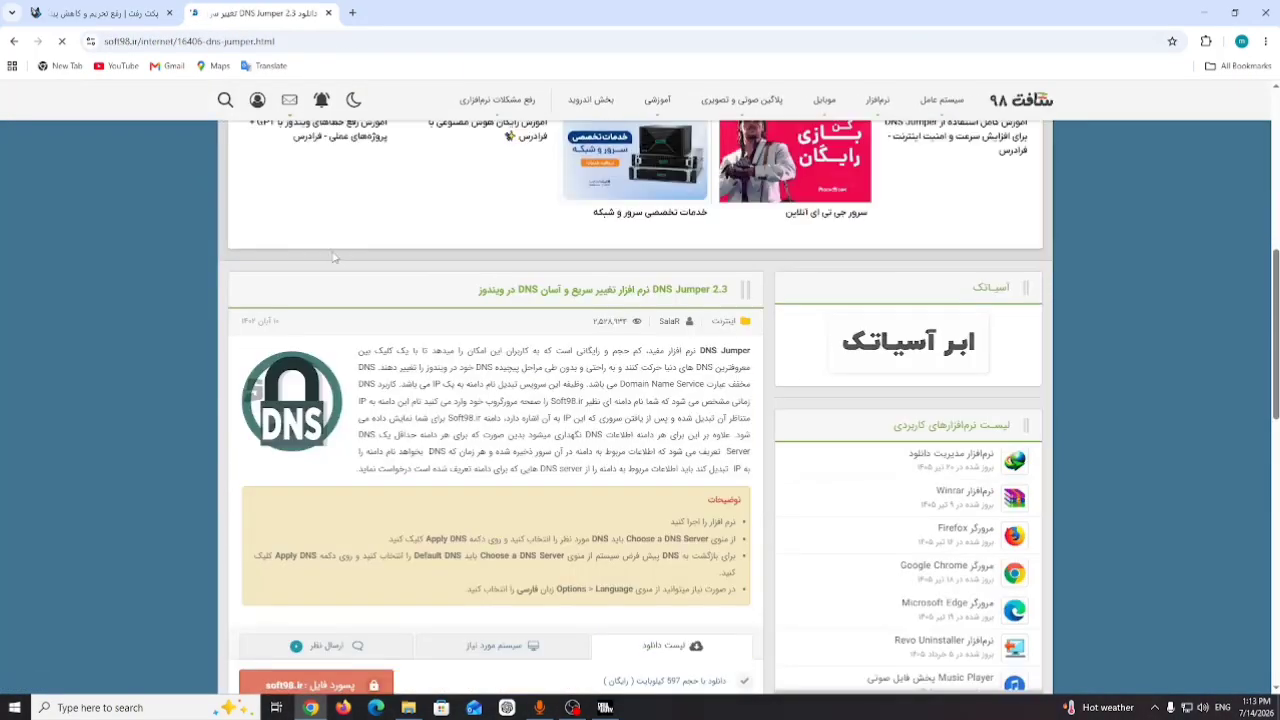
{"action": "scroll", "coordinate": [323, 254], "scroll_direction": "down", "scroll_amount": 4}
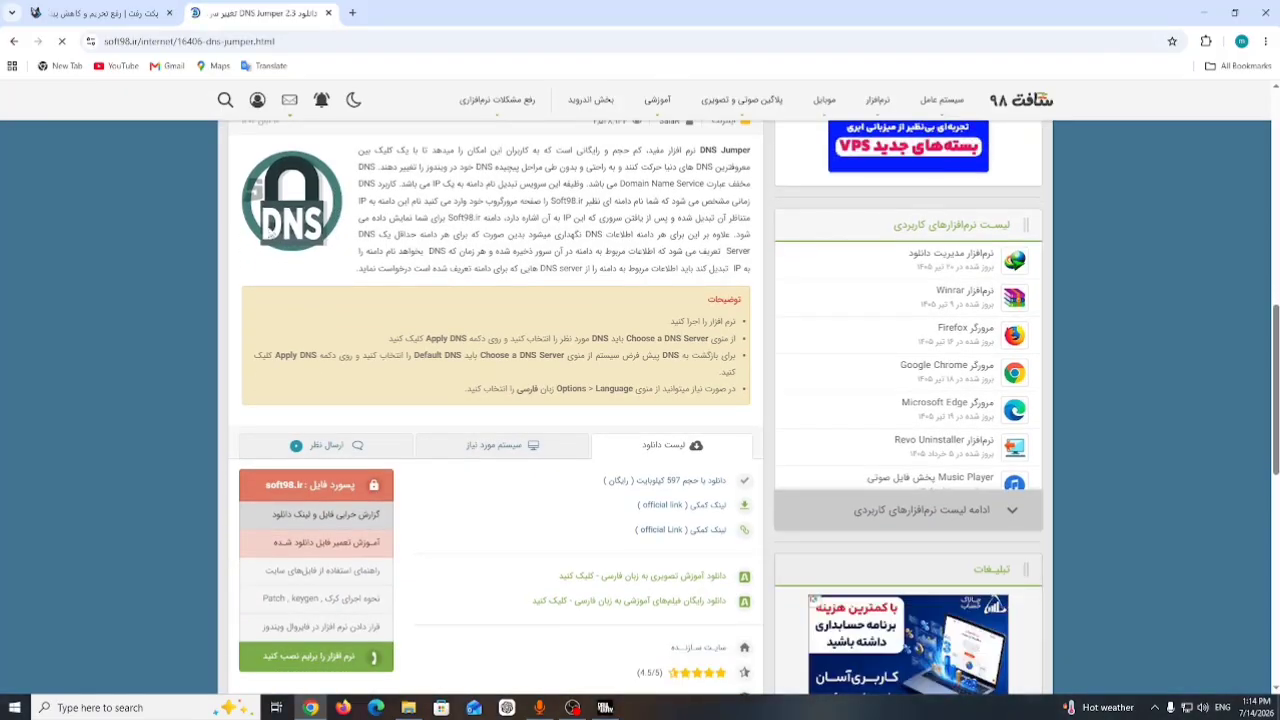
{"action": "left_click", "coordinate": [14, 41]}
{"action": "left_click", "coordinate": [1277, 708]}
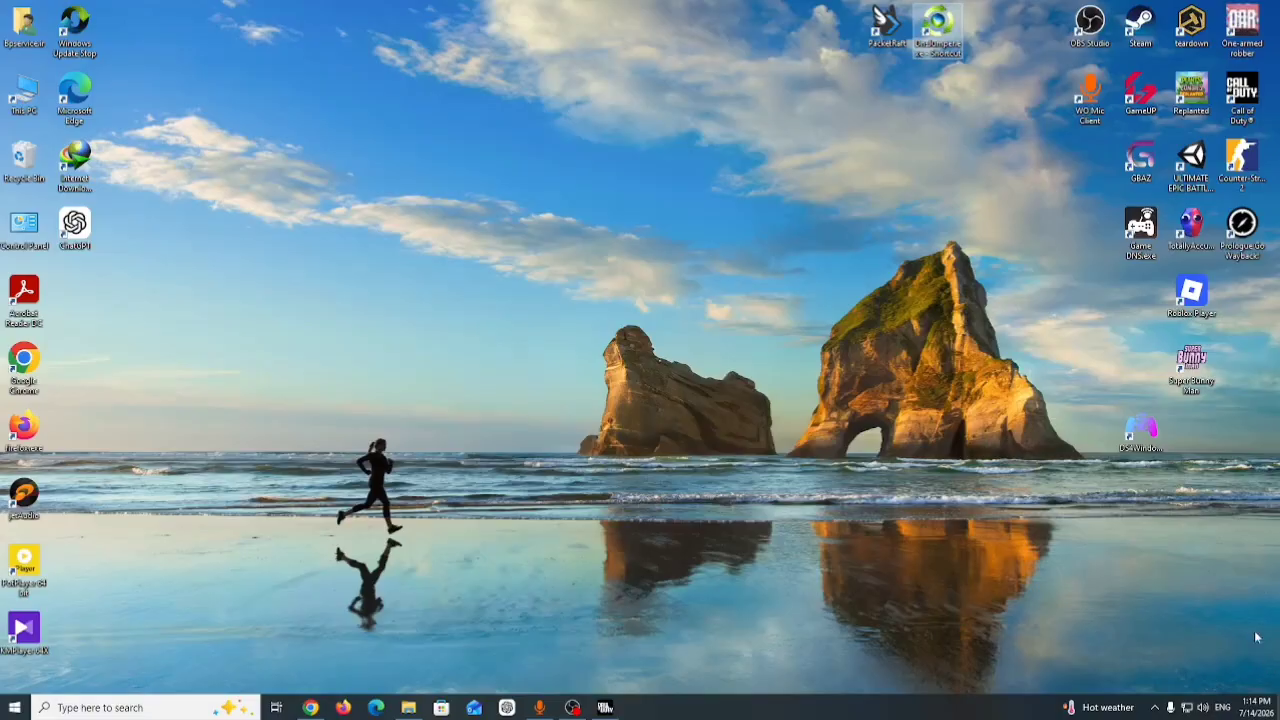
{"action": "left_click", "coordinate": [314, 707]}
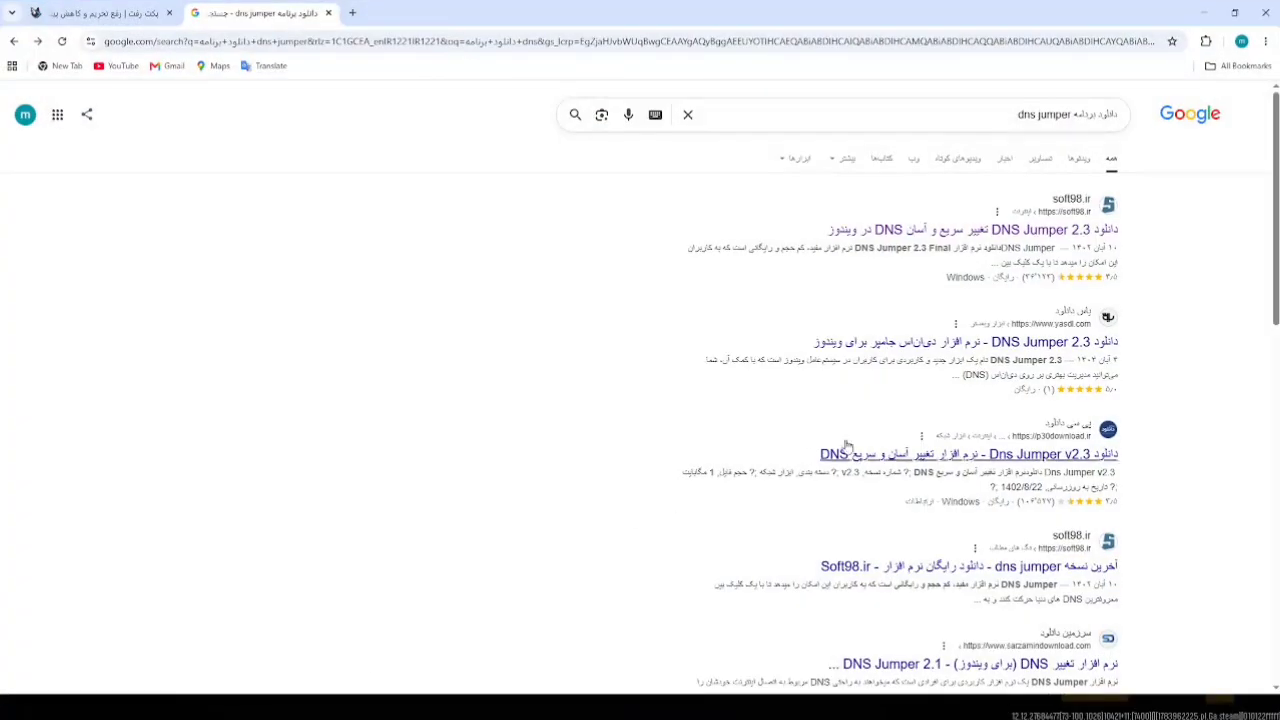
Step: Try to open the yasdl.com download page for DNS Jumper 2.3 and return to the search results
{"action": "left_click", "coordinate": [885, 344]}
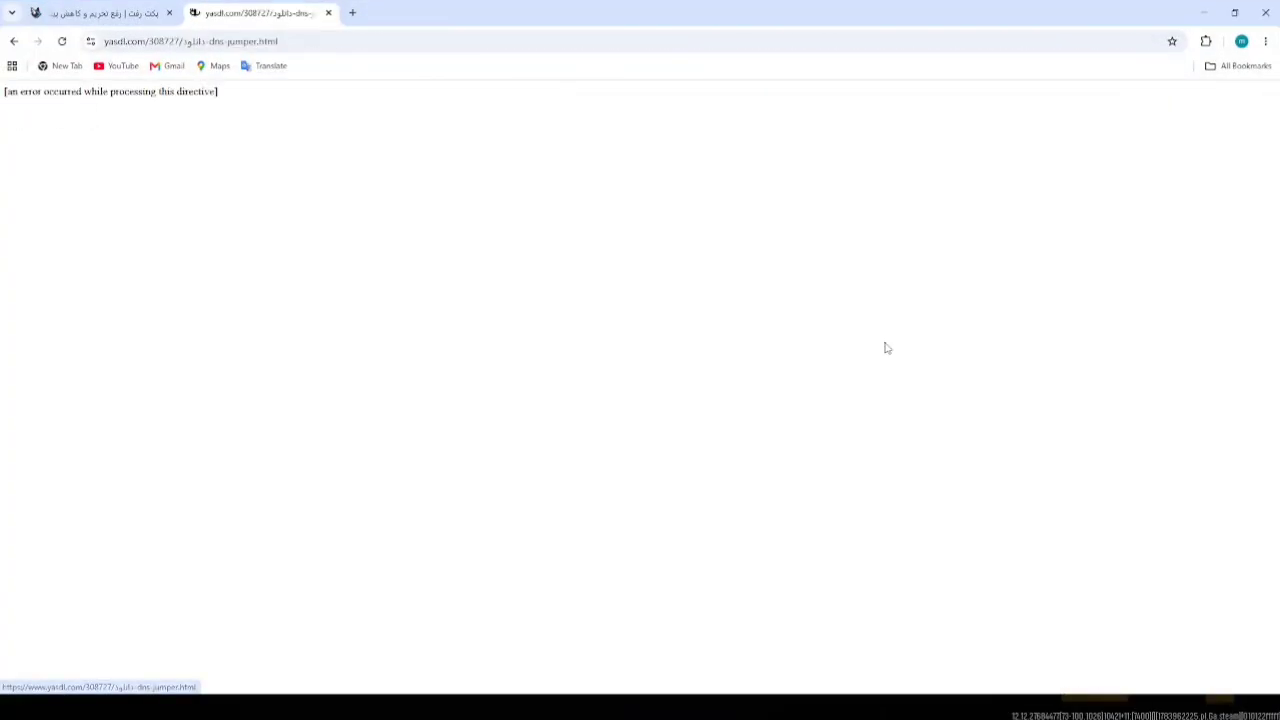
{"action": "left_click", "coordinate": [86, 10]}
{"action": "left_click", "coordinate": [252, 10]}
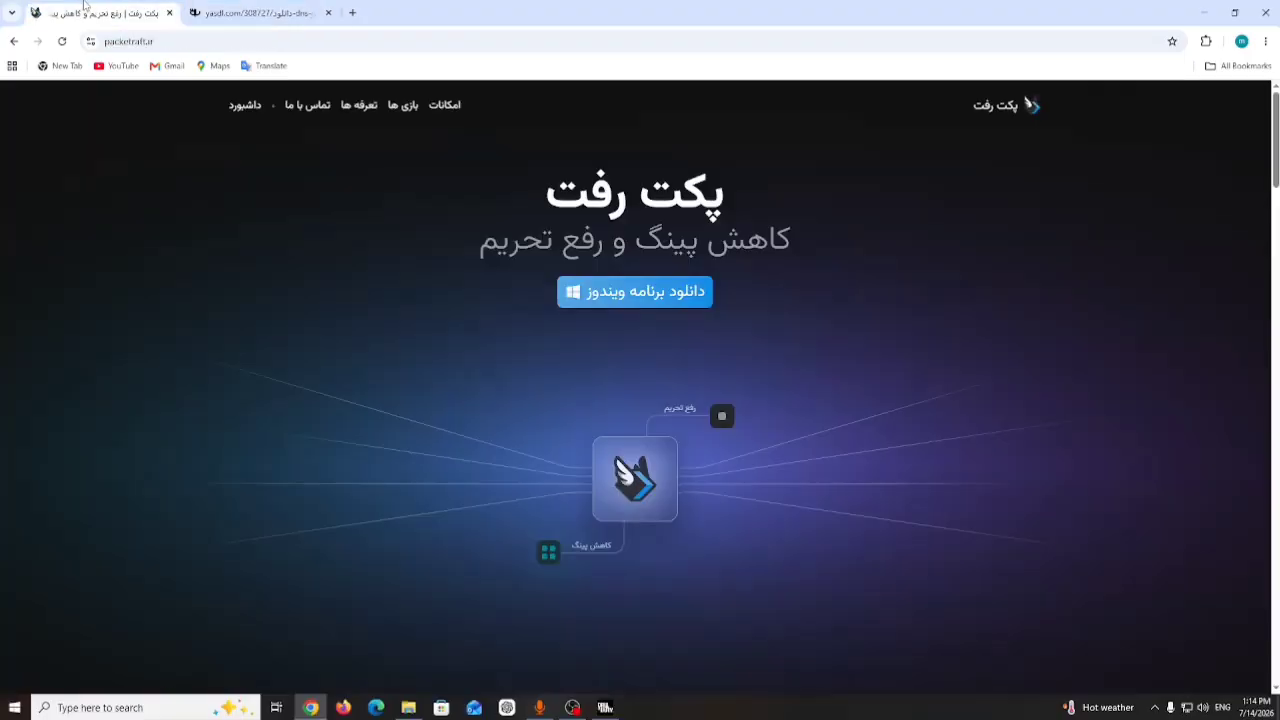
{"action": "left_click", "coordinate": [14, 41]}
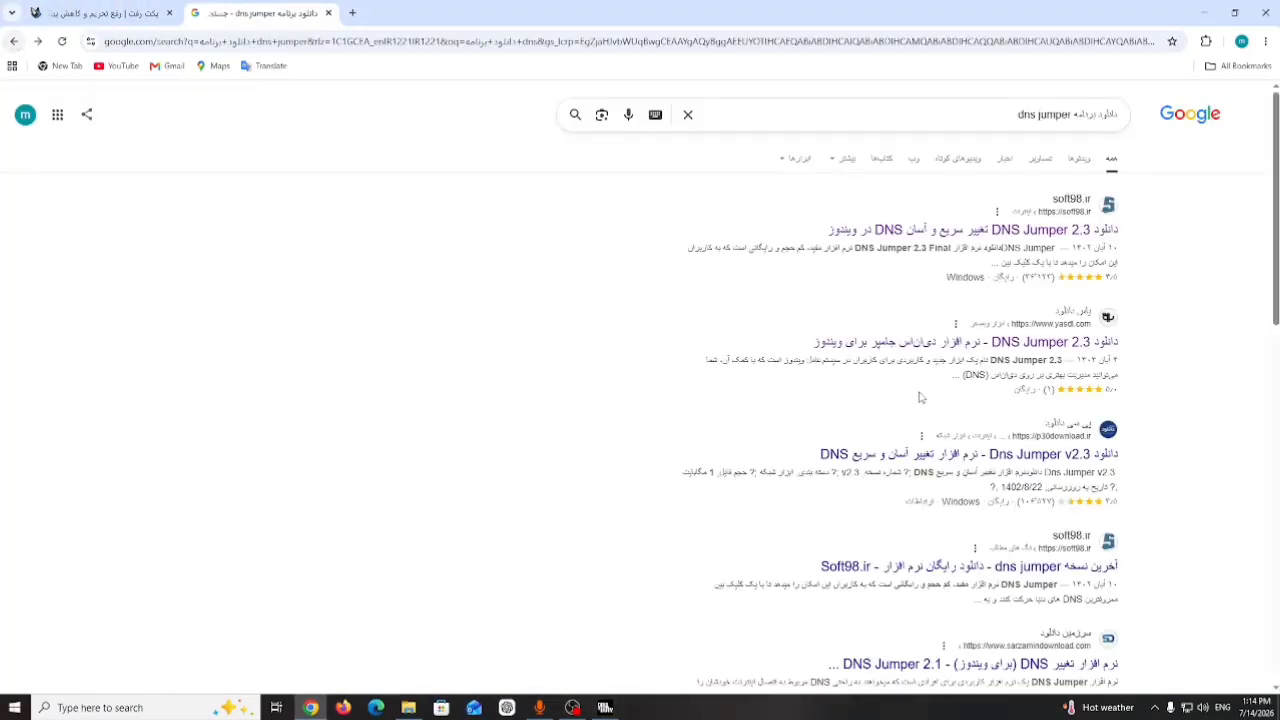
{"action": "left_click", "coordinate": [900, 340]}
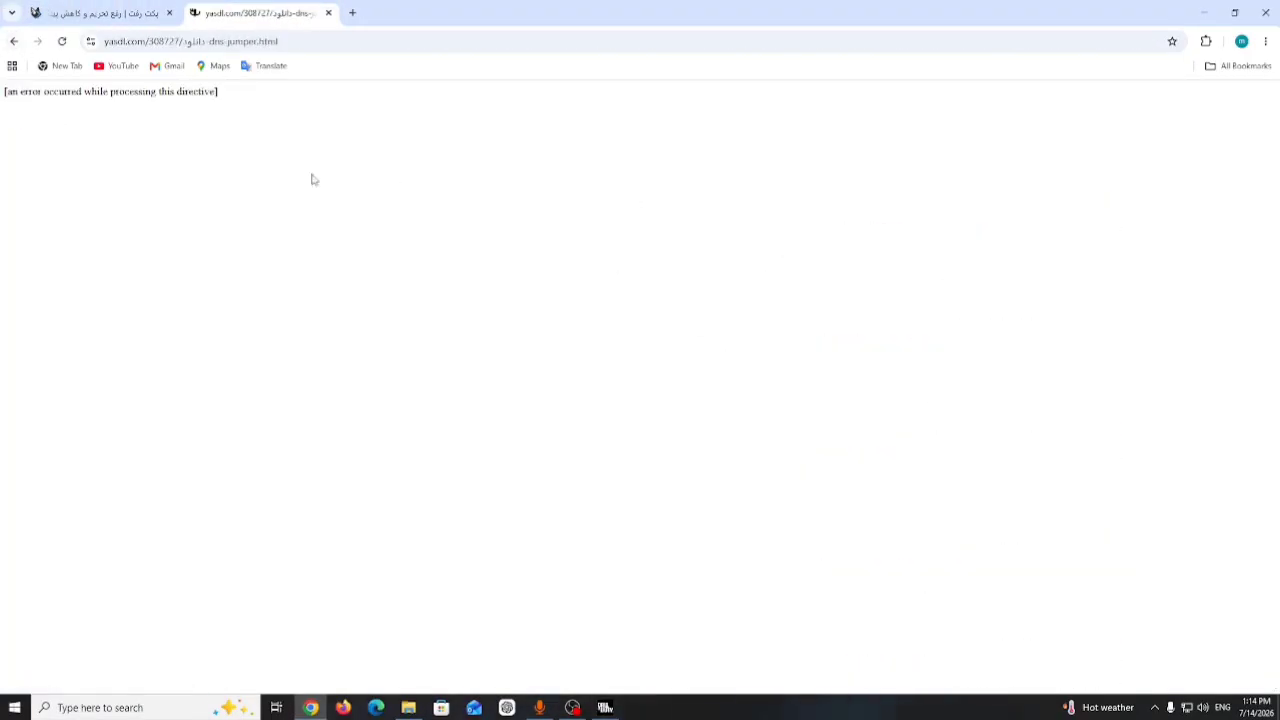
{"action": "left_click", "coordinate": [13, 41]}
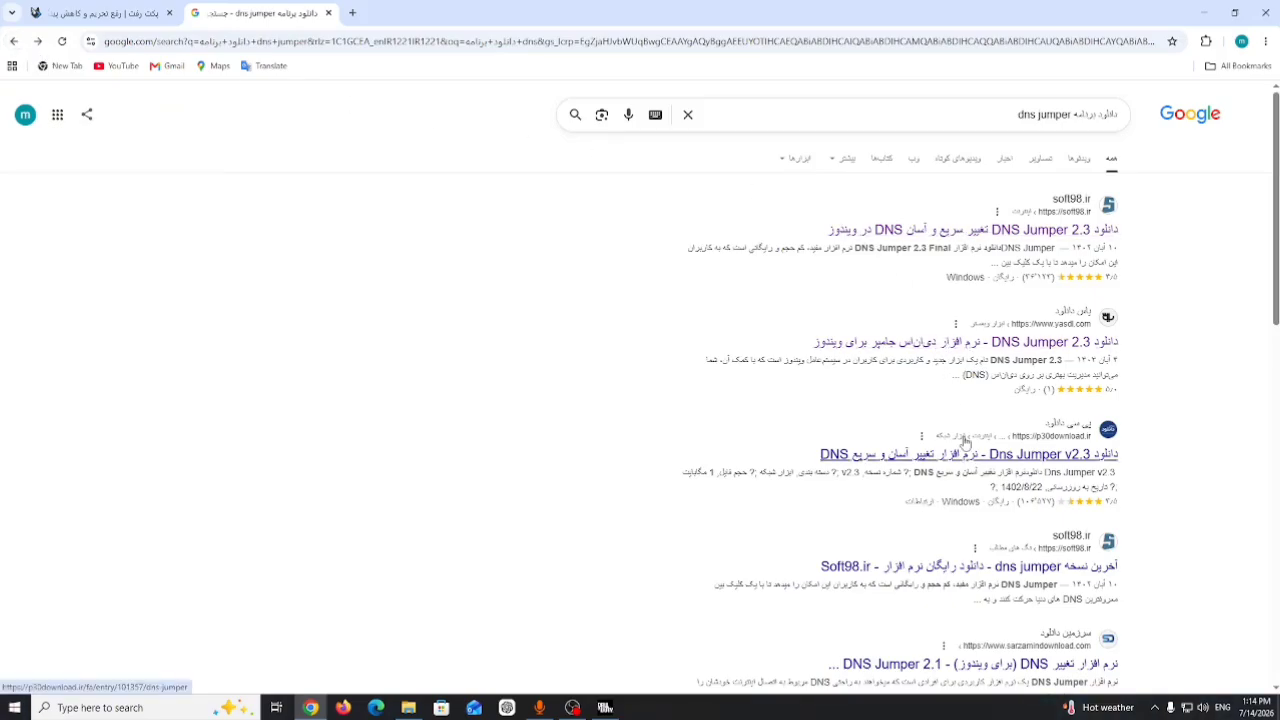
Step: Open the p30download.ir page for Dns Jumper v2.3, examine its description, and leave the page
{"action": "scroll", "coordinate": [838, 410], "scroll_direction": "down", "scroll_amount": 5}
{"action": "scroll", "coordinate": [838, 410], "scroll_direction": "down", "scroll_amount": 3}
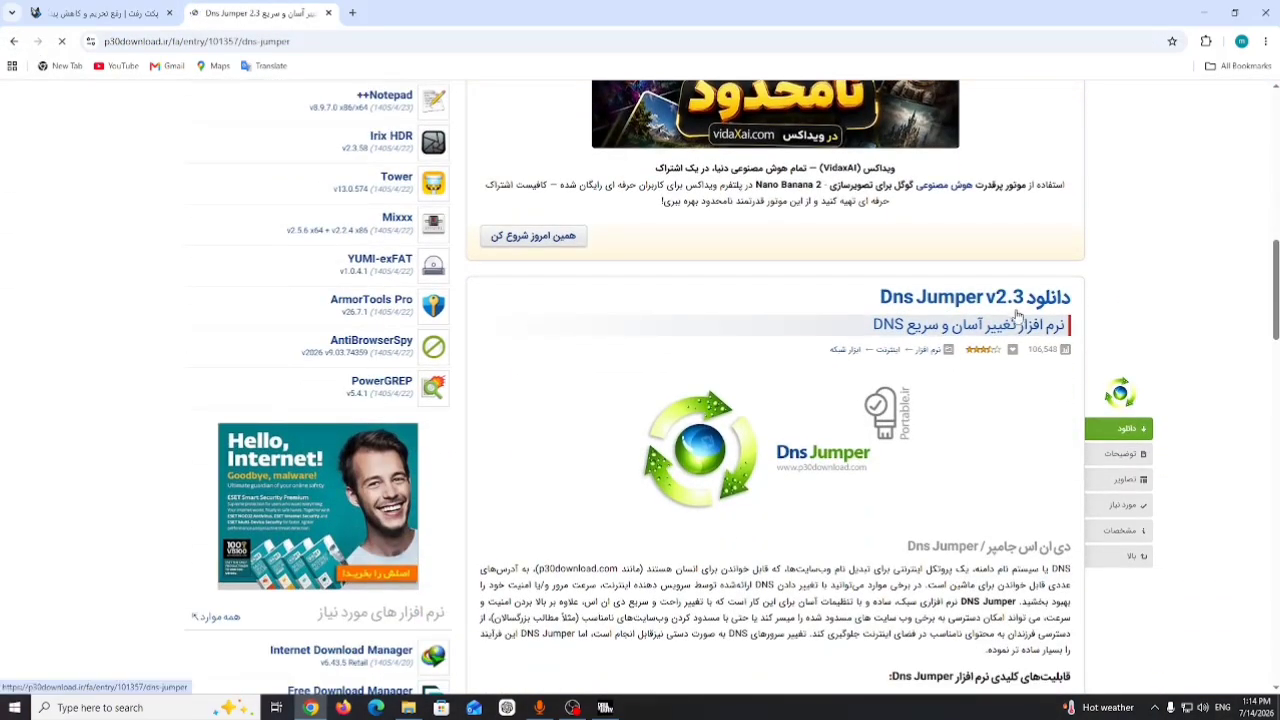
{"action": "left_click", "coordinate": [14, 42]}
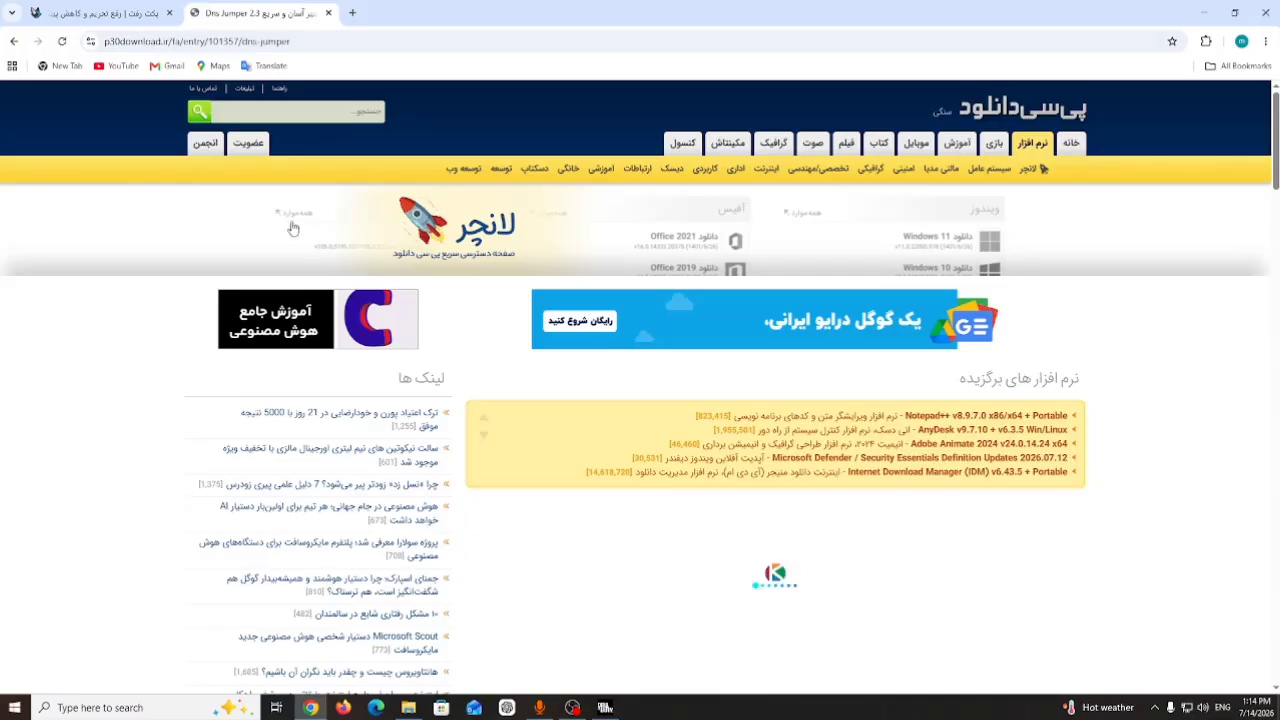
{"action": "scroll", "coordinate": [531, 423], "scroll_direction": "down", "scroll_amount": 10}
{"action": "scroll", "coordinate": [550, 407], "scroll_direction": "down", "scroll_amount": 3}
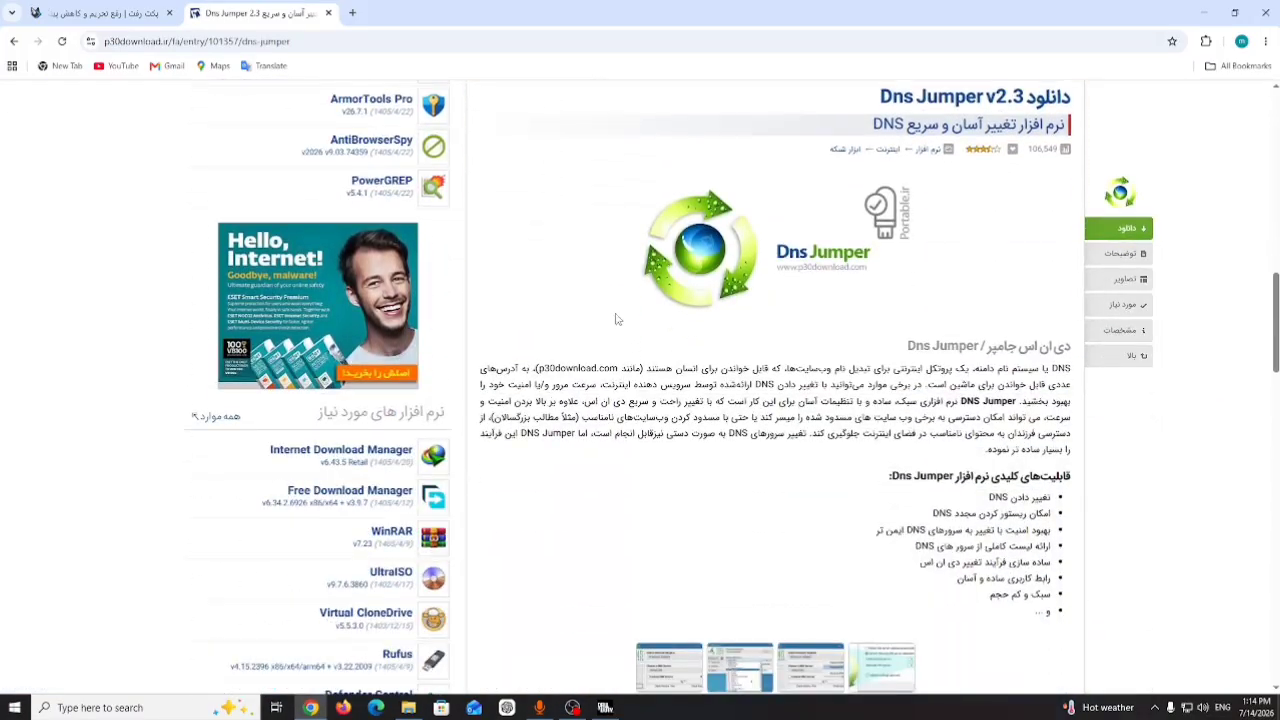
{"action": "left_click", "coordinate": [14, 40]}
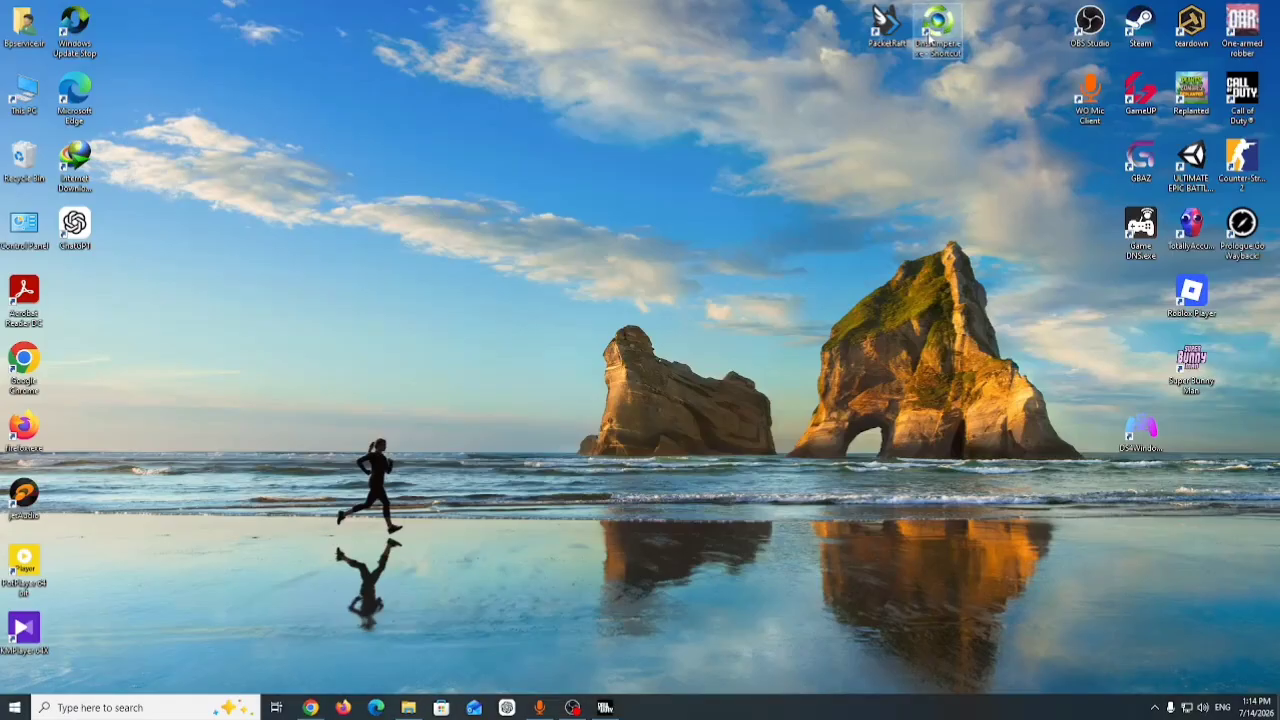
Step: Launch DNS Jumper from the desktop, run its Fastest DNS test on the listed servers, and close the test window
{"action": "double_click", "coordinate": [937, 30]}
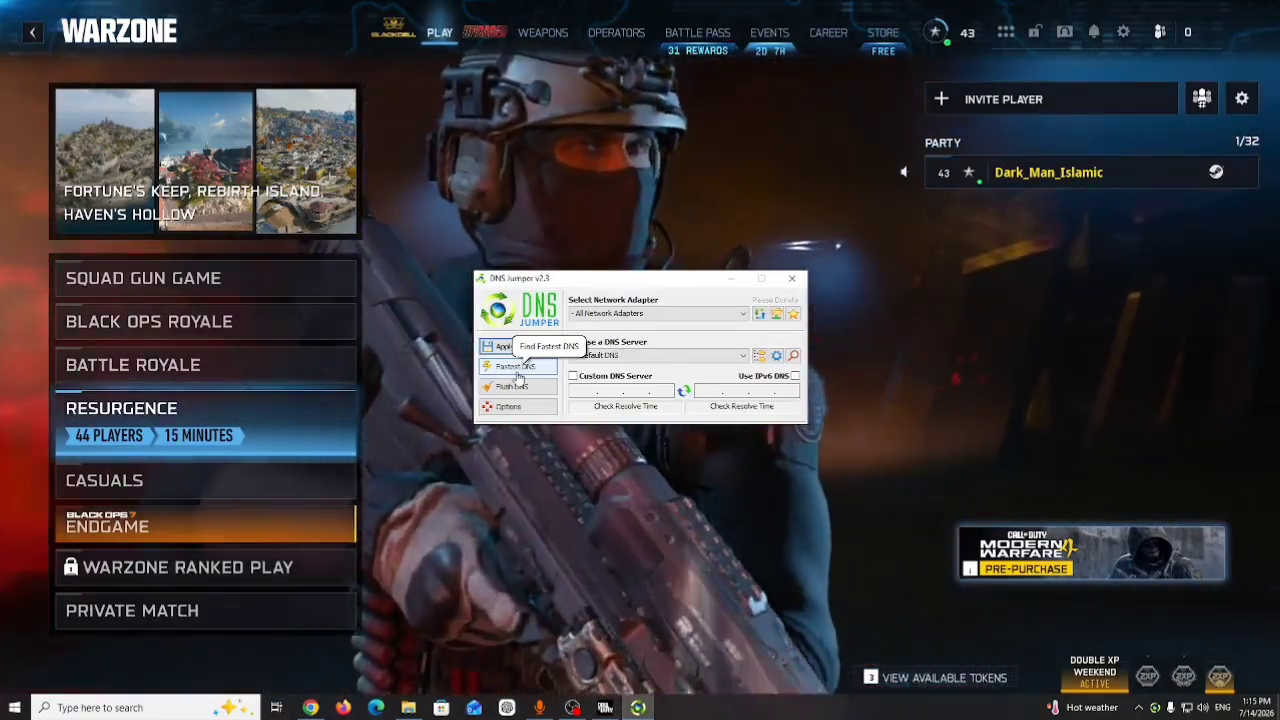
{"action": "left_click", "coordinate": [517, 370]}
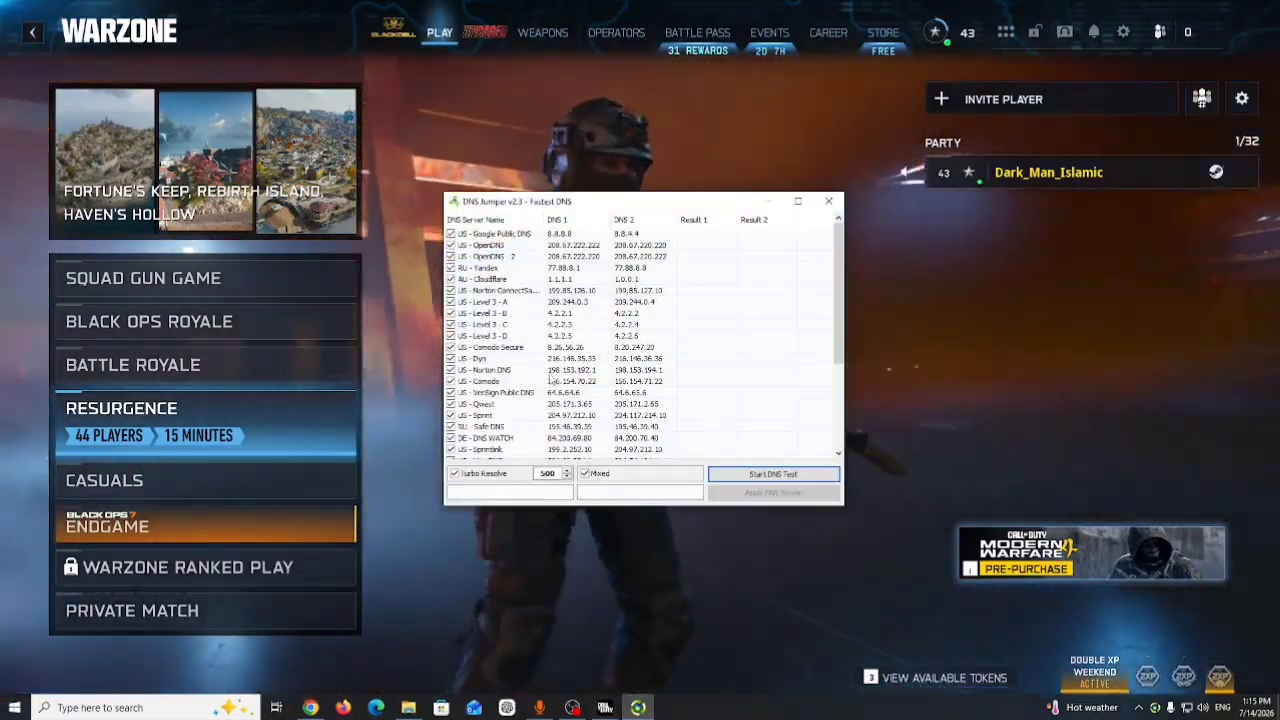
{"action": "left_click", "coordinate": [737, 473]}
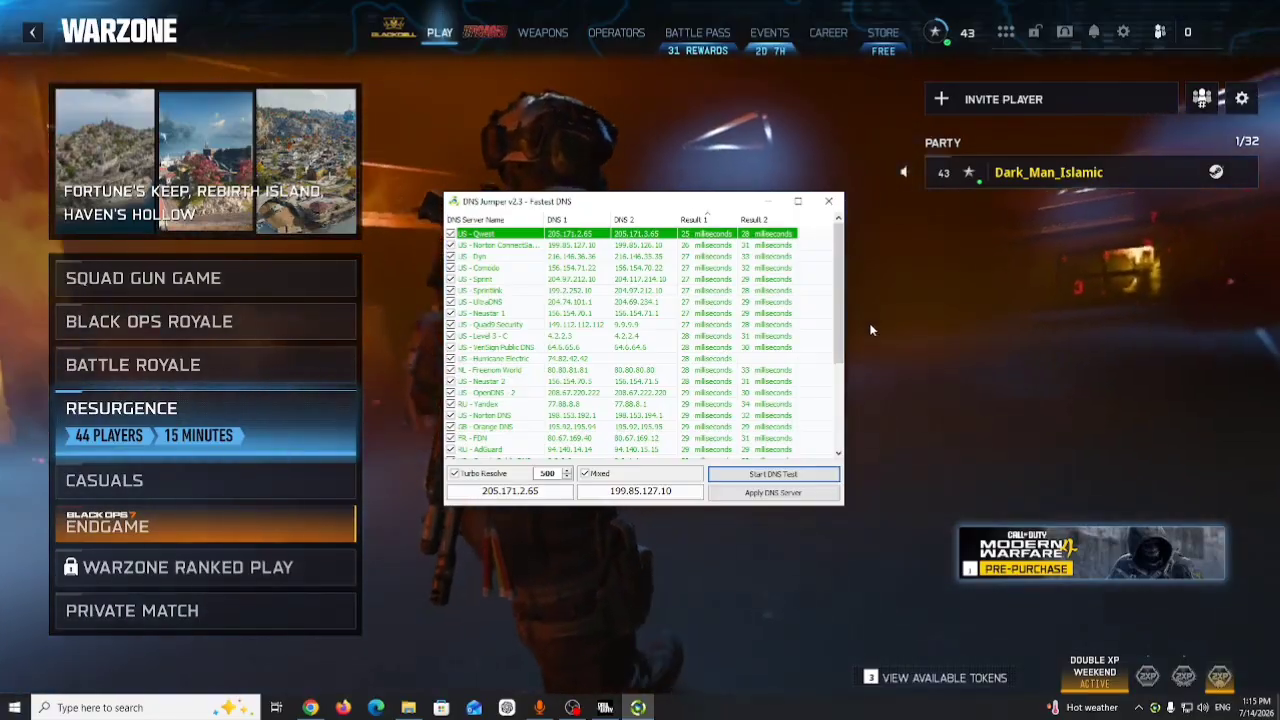
{"action": "left_click", "coordinate": [828, 201]}
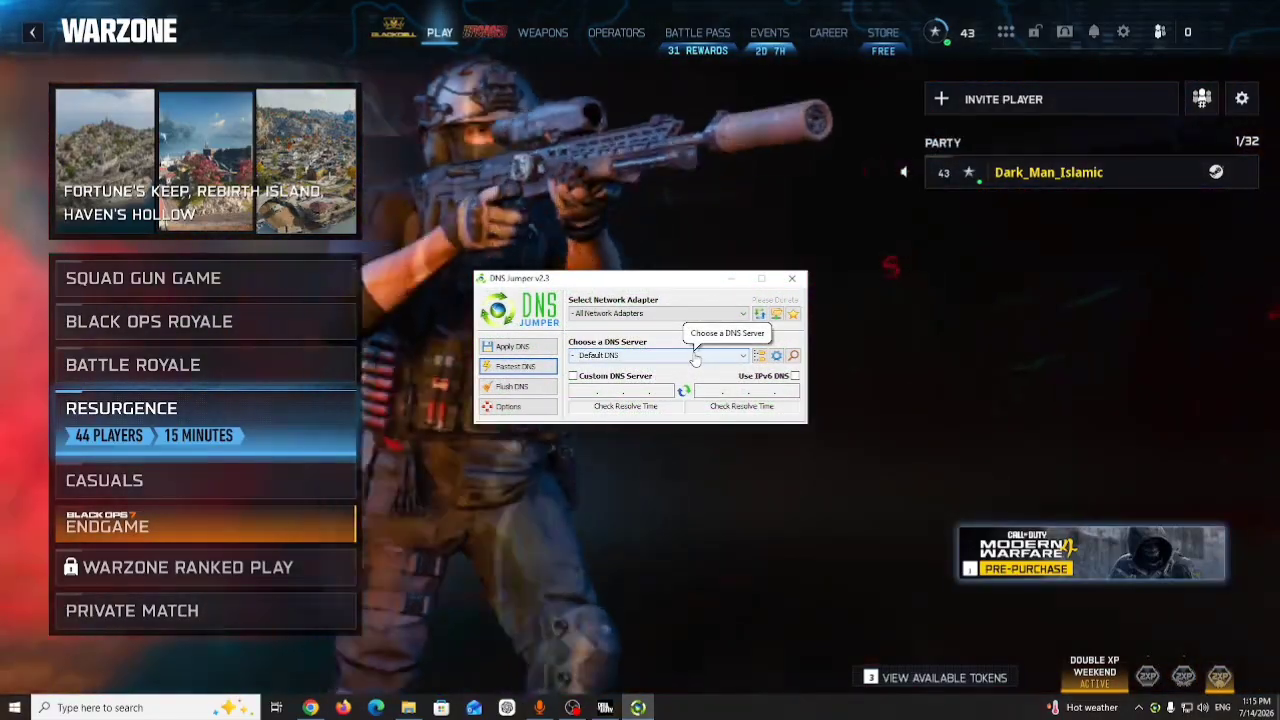
Step: Set the DNS server to US - Google Public DNS for all network adapters, apply it, and minimize DNS Jumper
{"action": "left_click", "coordinate": [695, 356]}
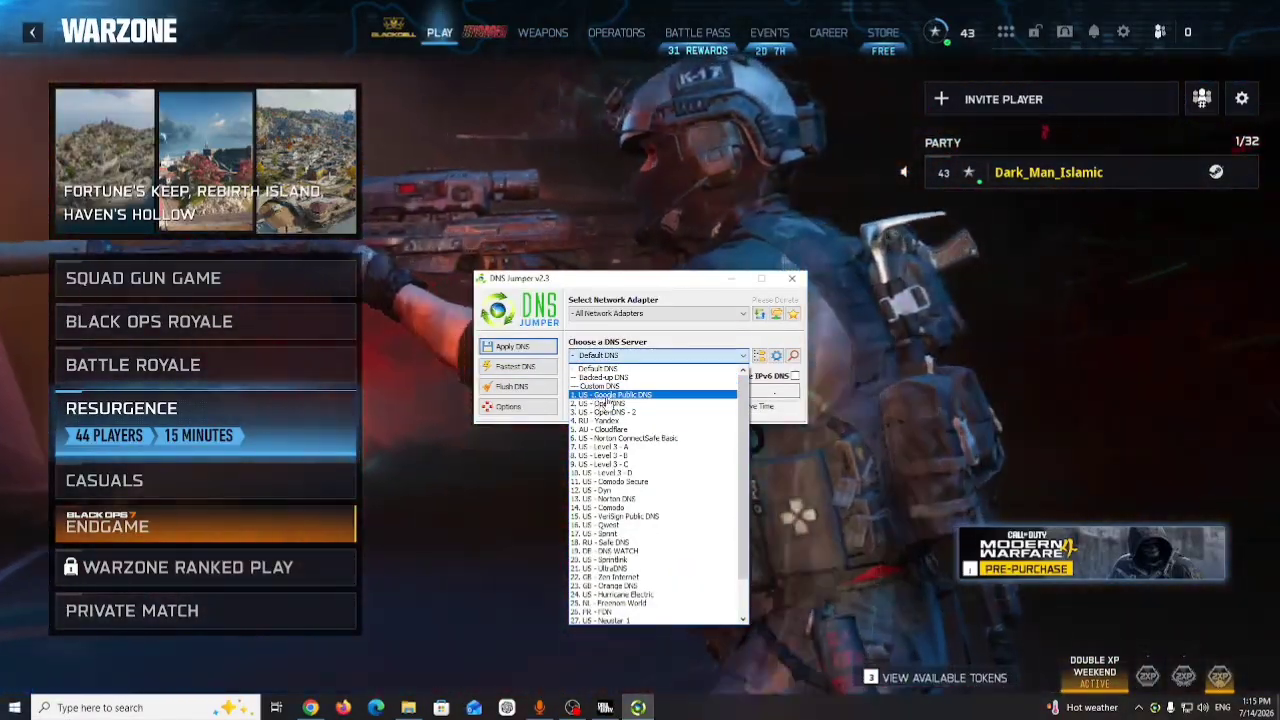
{"action": "left_click", "coordinate": [607, 396]}
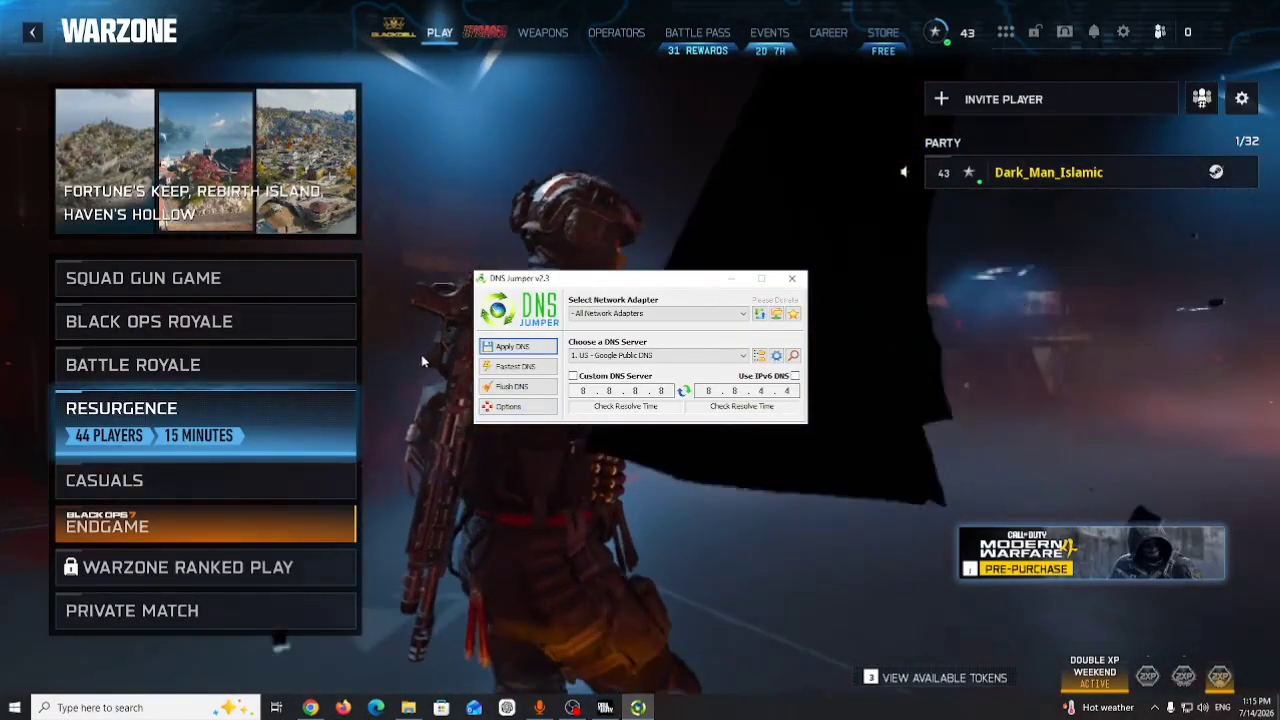
{"action": "left_click", "coordinate": [517, 350]}
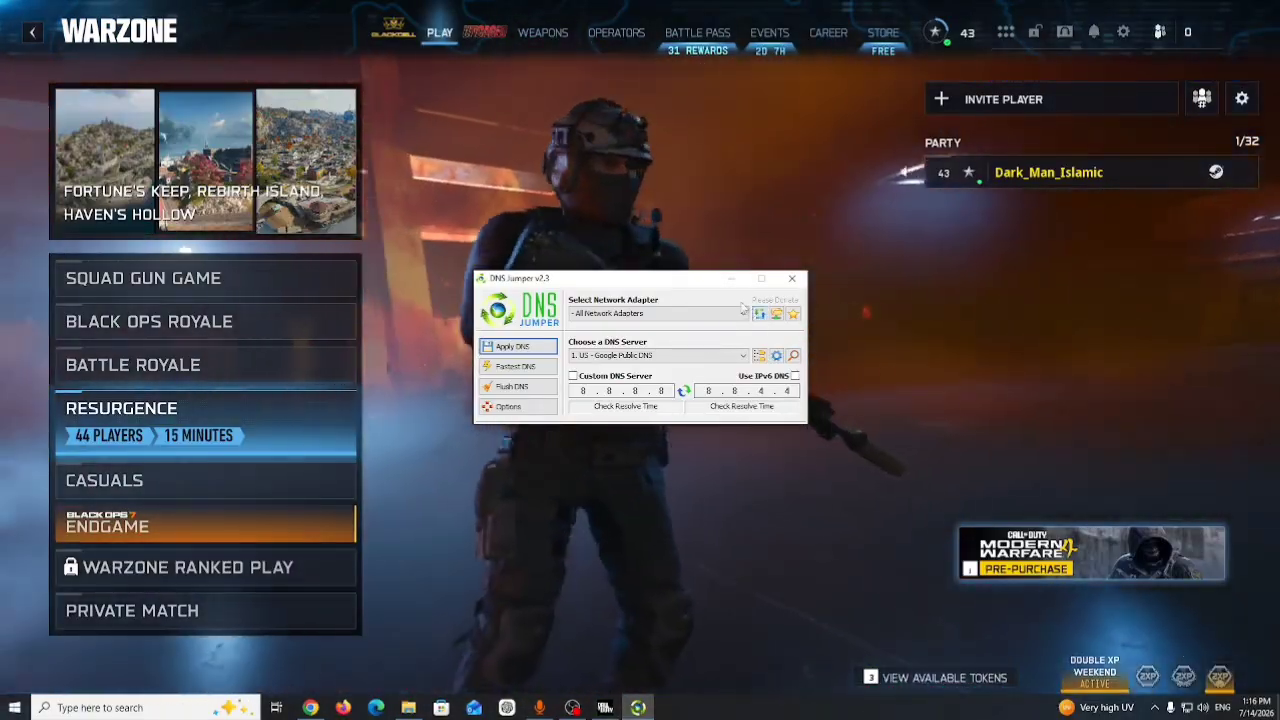
{"action": "left_click", "coordinate": [722, 274]}
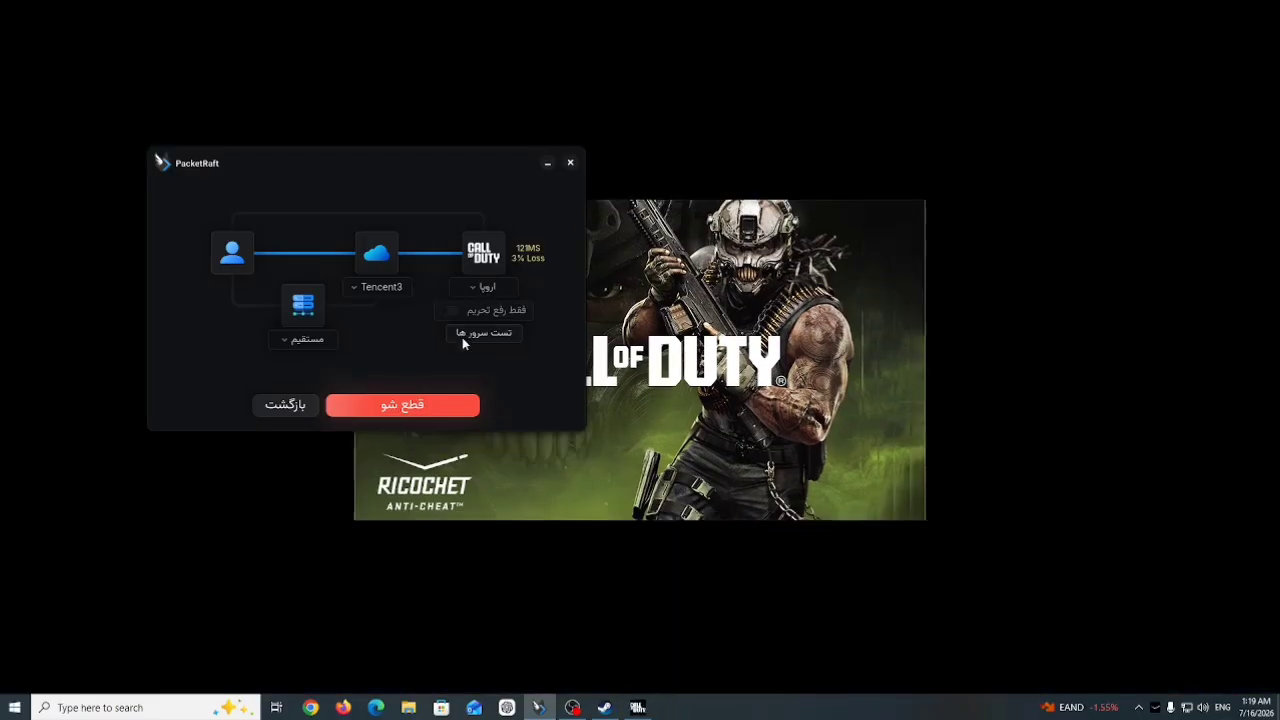
Step: Check PacketRaft's earlier server test results for Call of Duty, close the list, and minimize the program
{"action": "left_click", "coordinate": [467, 333]}
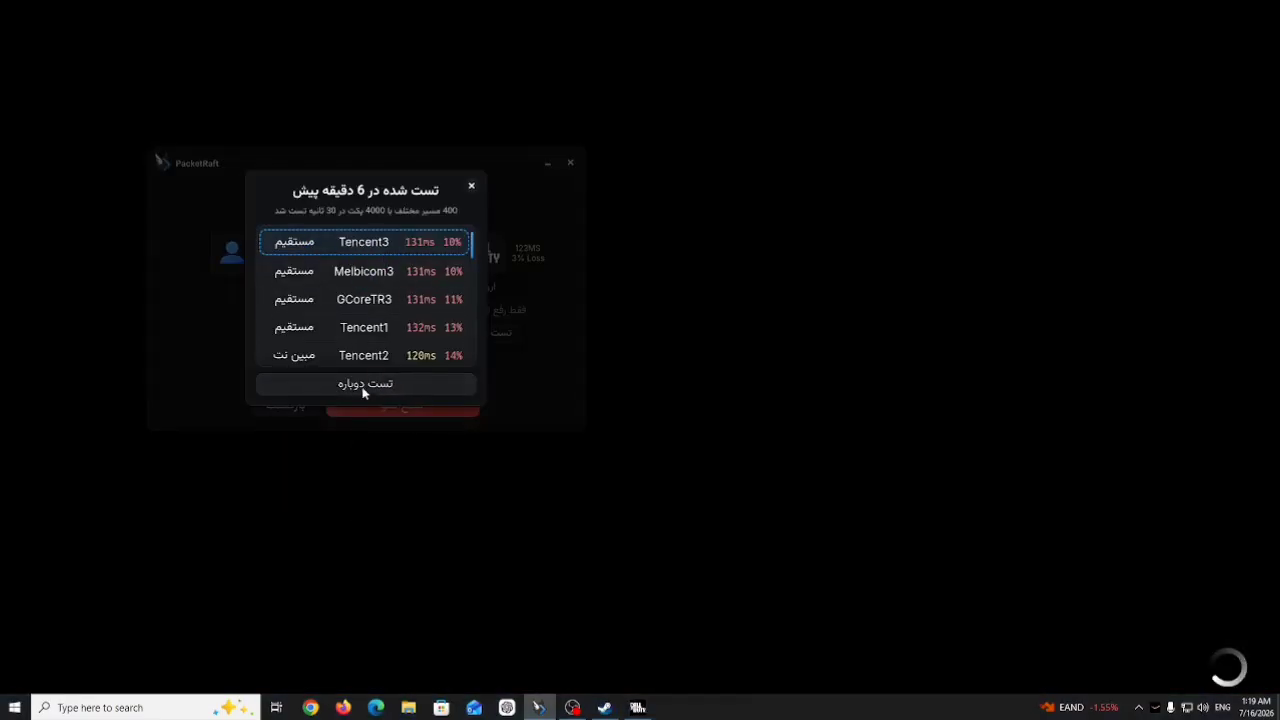
{"action": "left_click", "coordinate": [472, 189]}
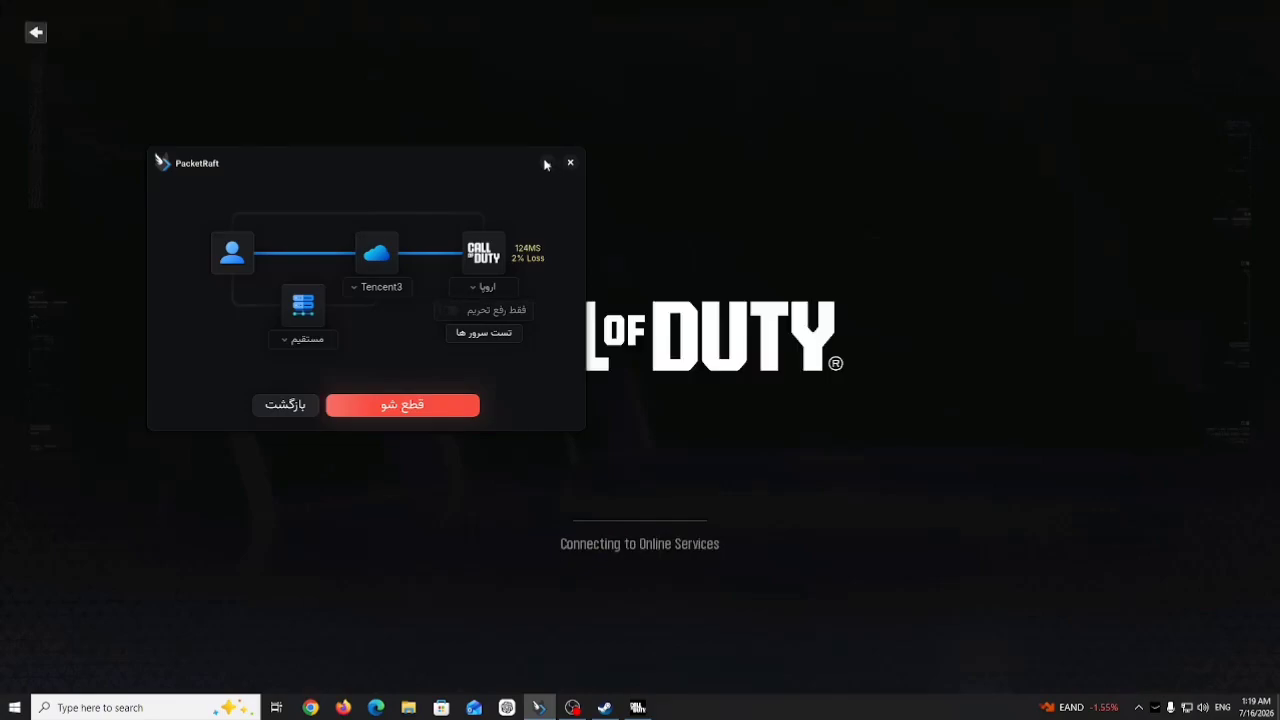
{"action": "left_click", "coordinate": [546, 163]}
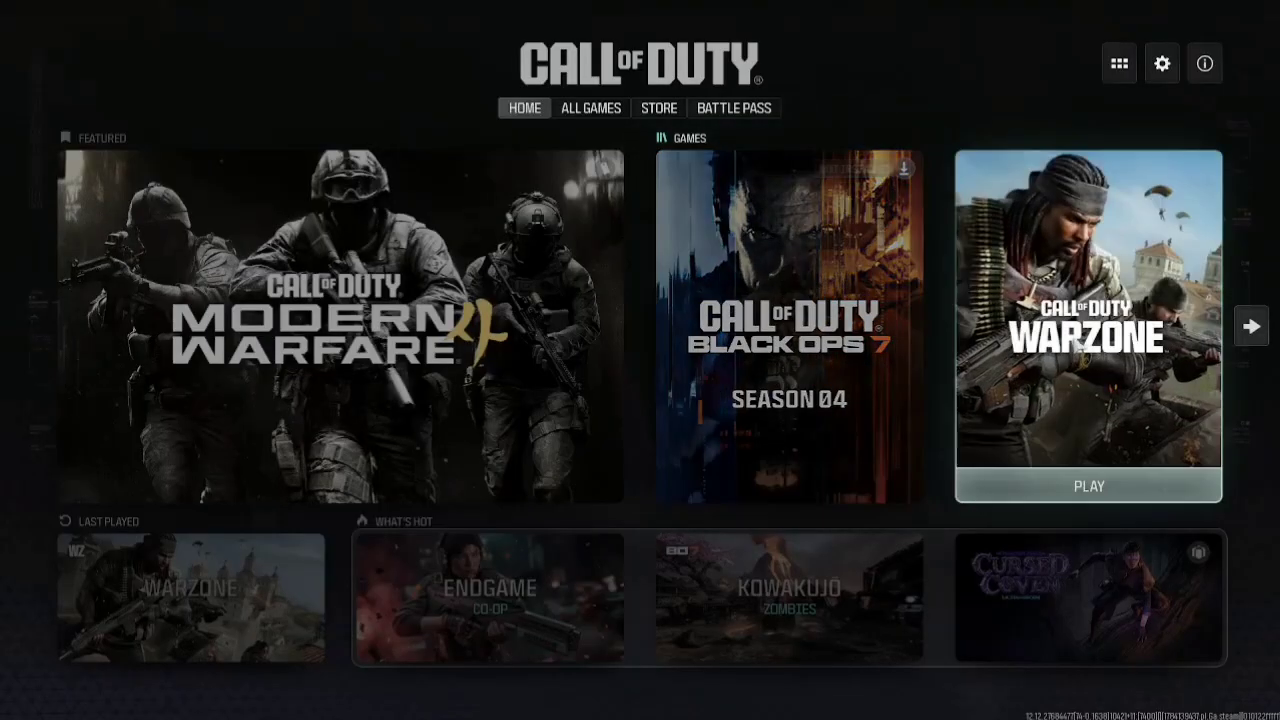
Step: Enter Warzone from the Call of Duty home screen and apply Google Public DNS in DNS Jumper before returning to the game
{"action": "left_click", "coordinate": [1017, 411]}
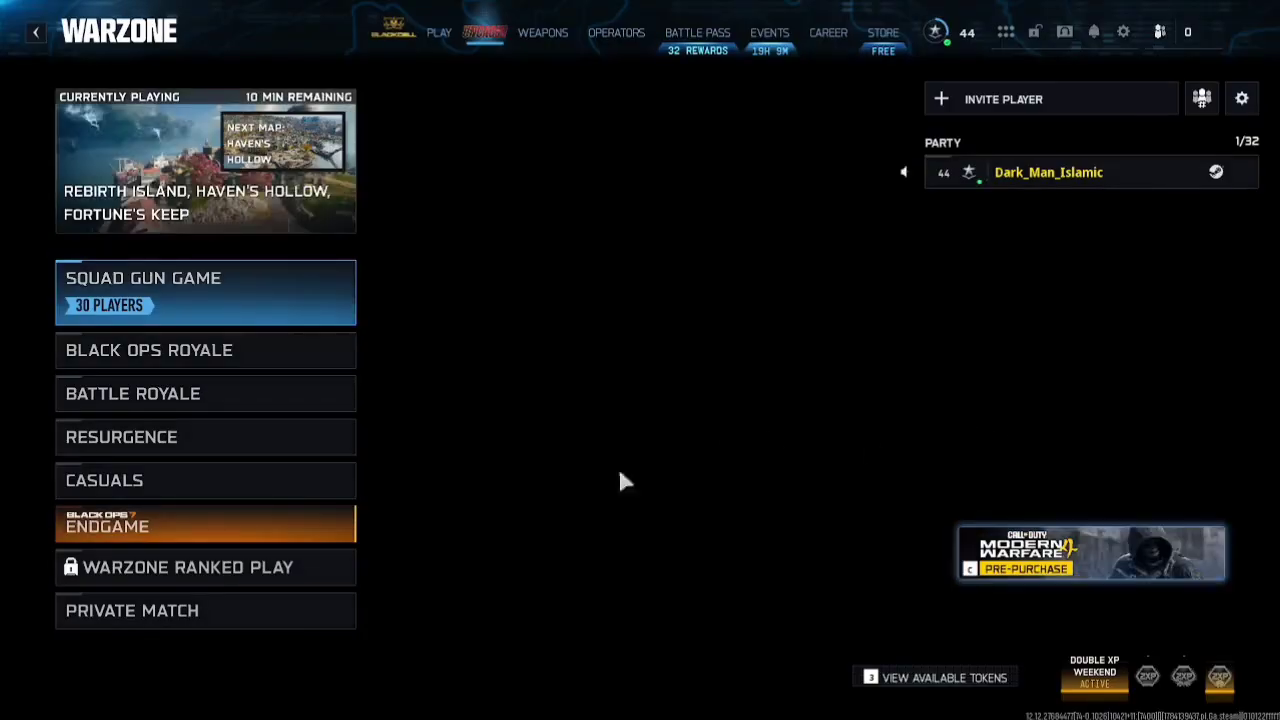
{"action": "key", "text": "alt+Tab"}
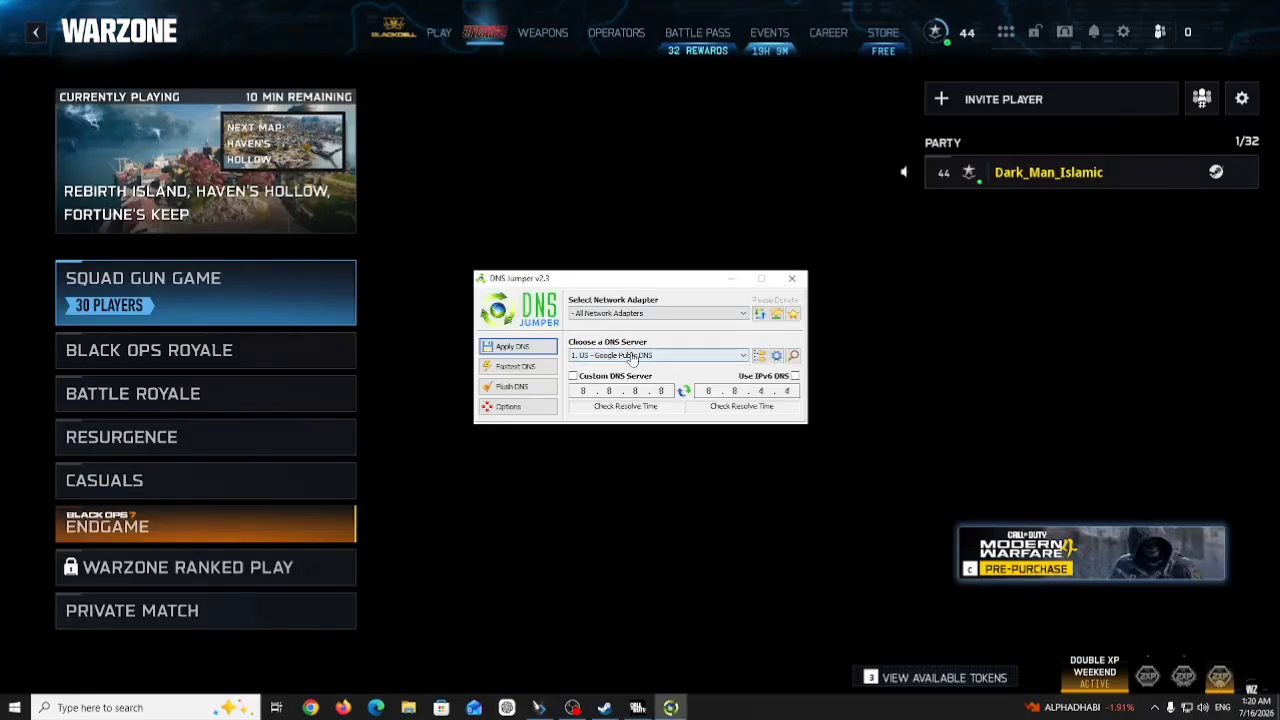
{"action": "key", "text": "alt+Tab"}
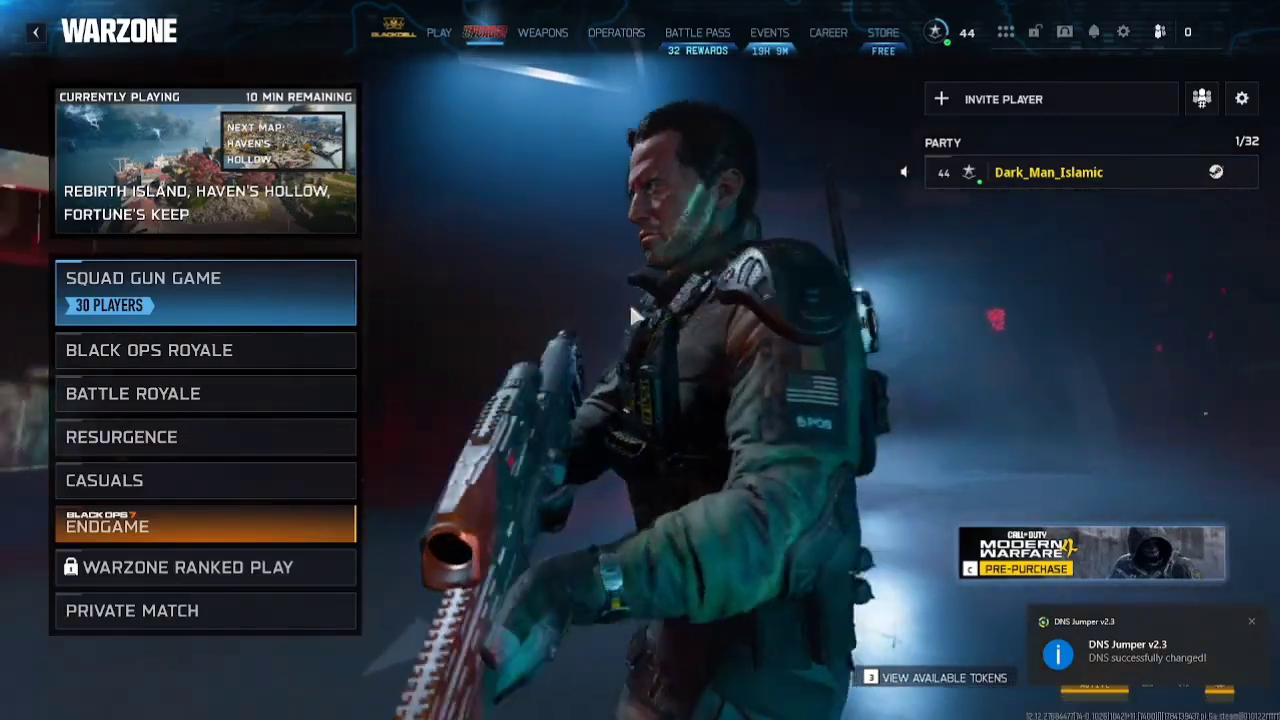
Step: Choose the Resurgence mode in Warzone and select Solos
{"action": "left_click", "coordinate": [237, 443]}
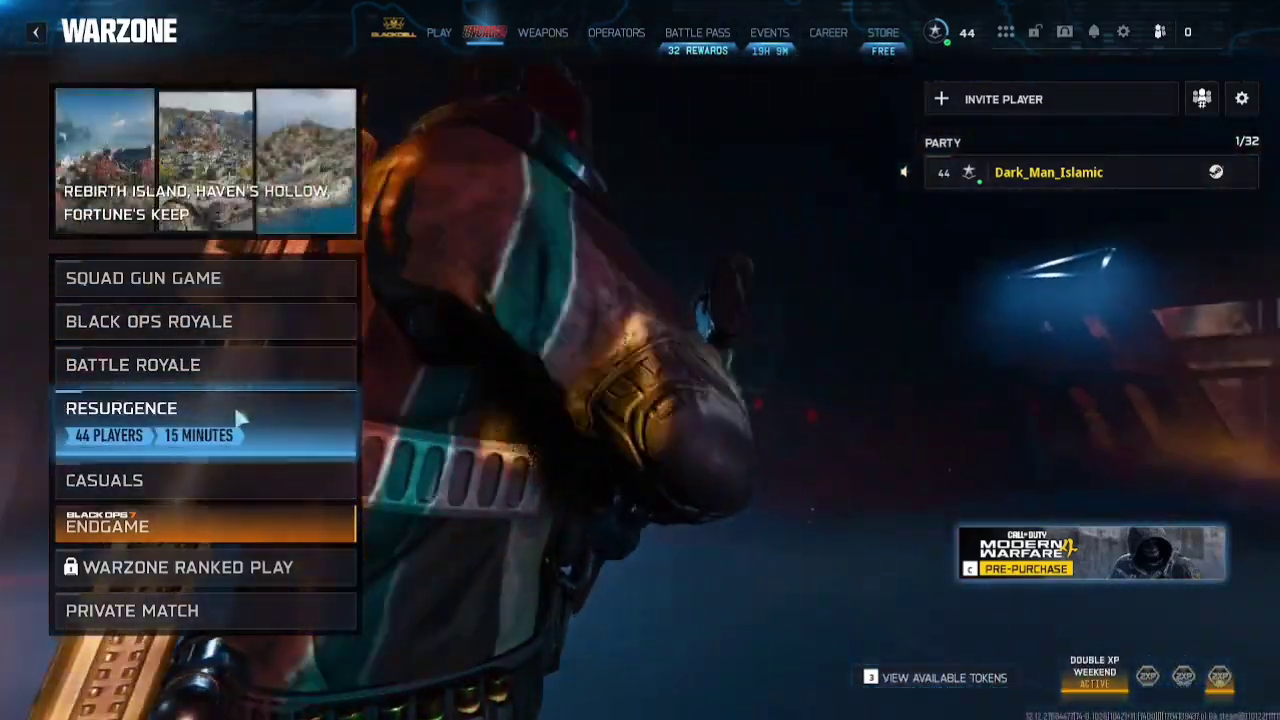
{"action": "left_click", "coordinate": [240, 416]}
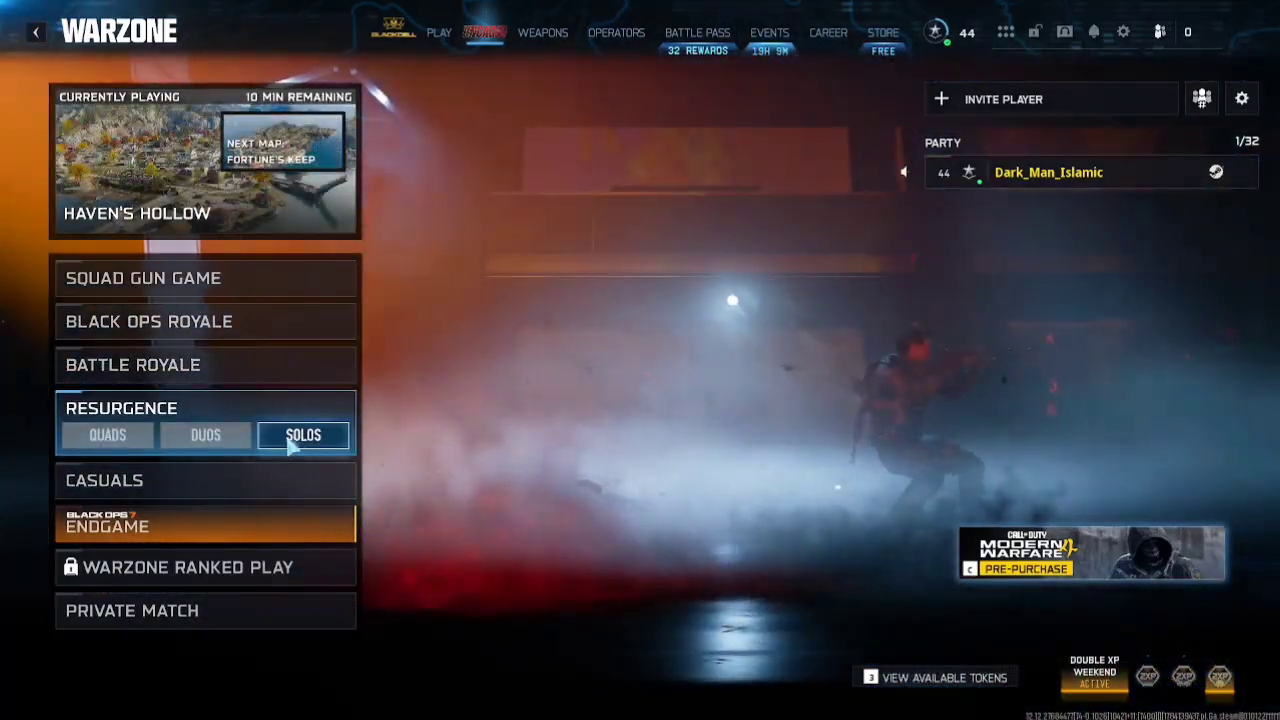
{"action": "left_click", "coordinate": [290, 445]}
Step: Start finding a Resurgence Solos match on Haven's Hollow and cancel the matchmaking
{"action": "left_click", "coordinate": [200, 553]}
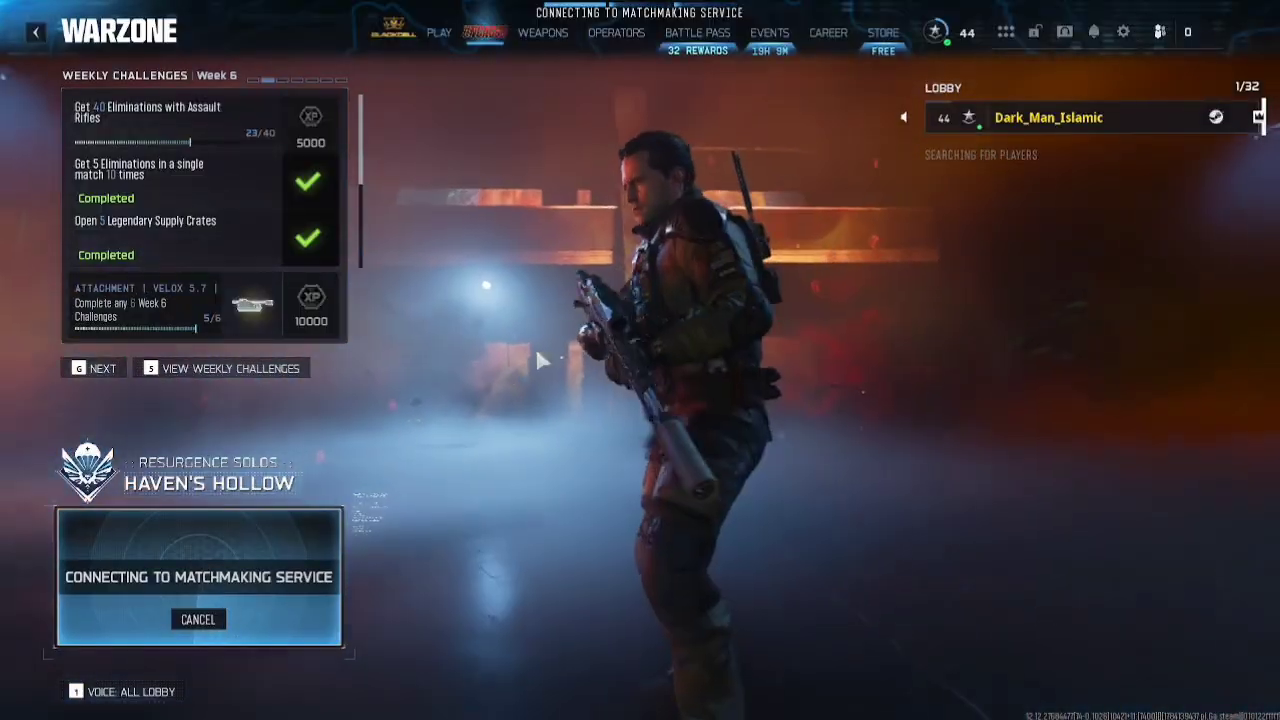
{"action": "key", "text": "Escape"}
{"action": "left_click", "coordinate": [460, 392]}
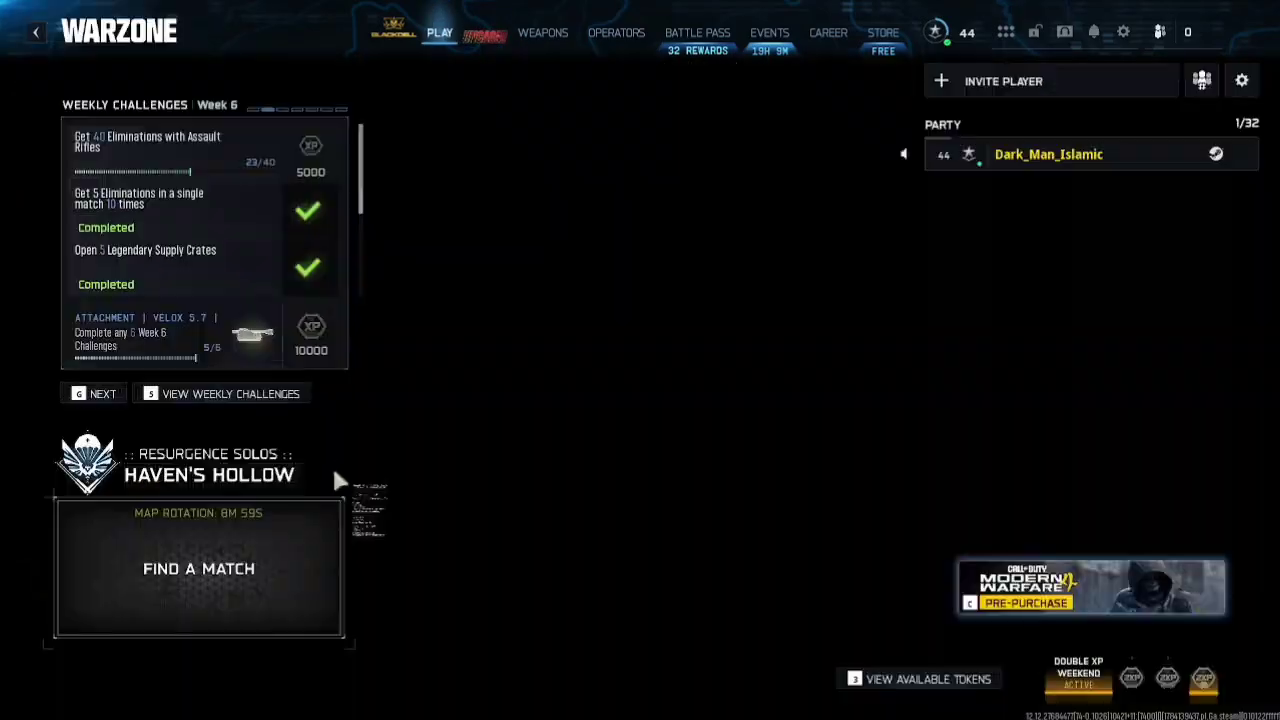
Step: Search for a Resurgence Solos match on Haven's Hollow to check the ping and leave the lobby
{"action": "left_click", "coordinate": [234, 510]}
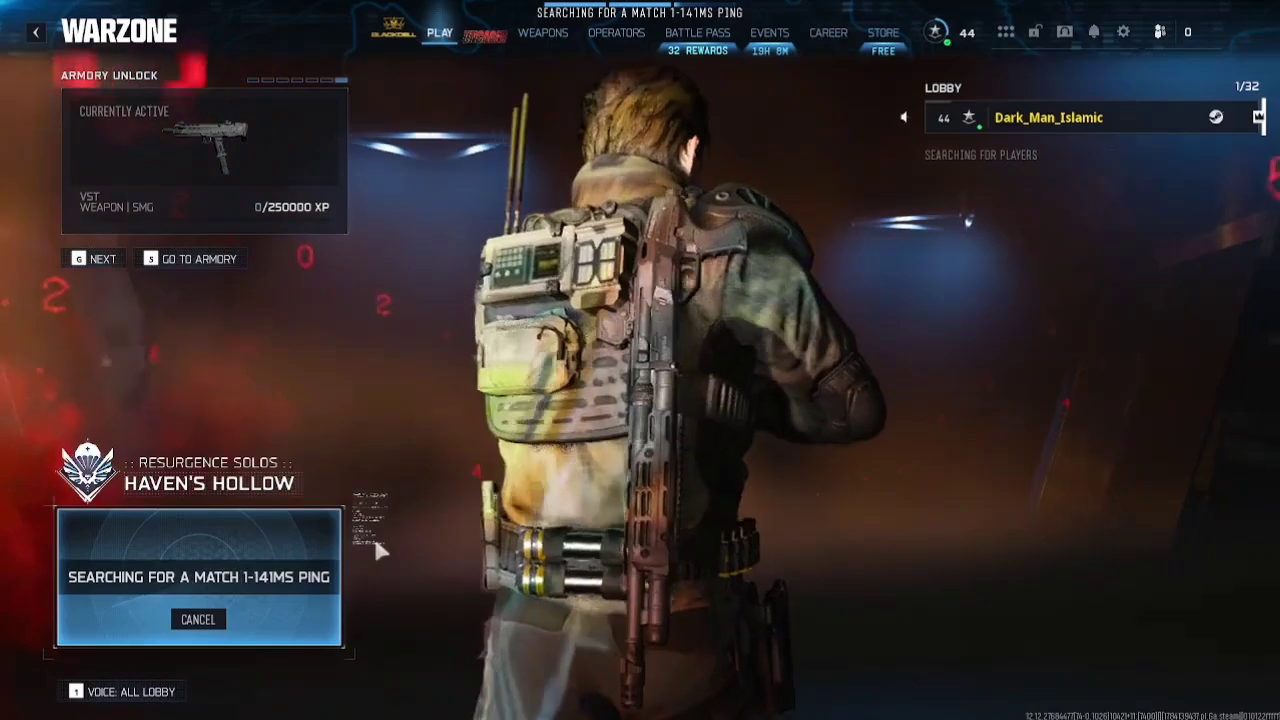
{"action": "left_click", "coordinate": [208, 620]}
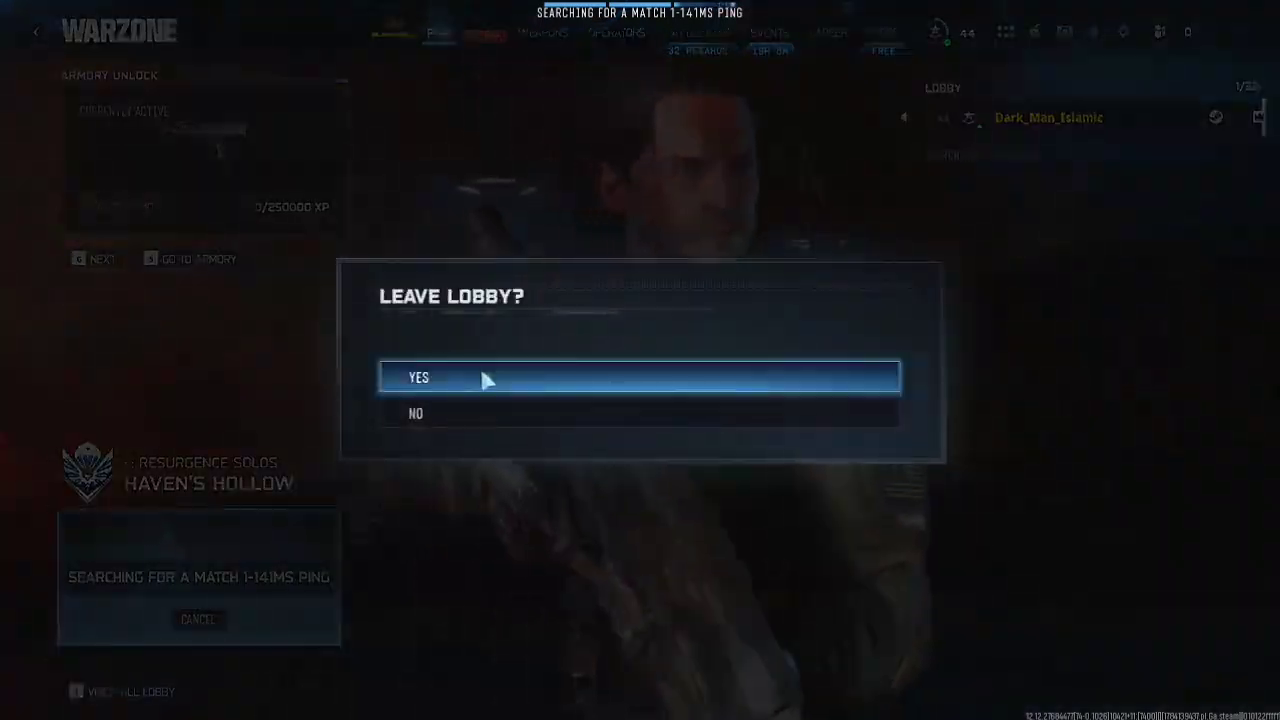
{"action": "left_click", "coordinate": [486, 376]}
Step: Choose Resurgence Casual on Rebirth Island, find a match to check the lobby ping, and leave the lobby
{"action": "left_click", "coordinate": [171, 569]}
{"action": "mouse_move", "coordinate": [195, 485]}
{"action": "left_click", "coordinate": [282, 478]}
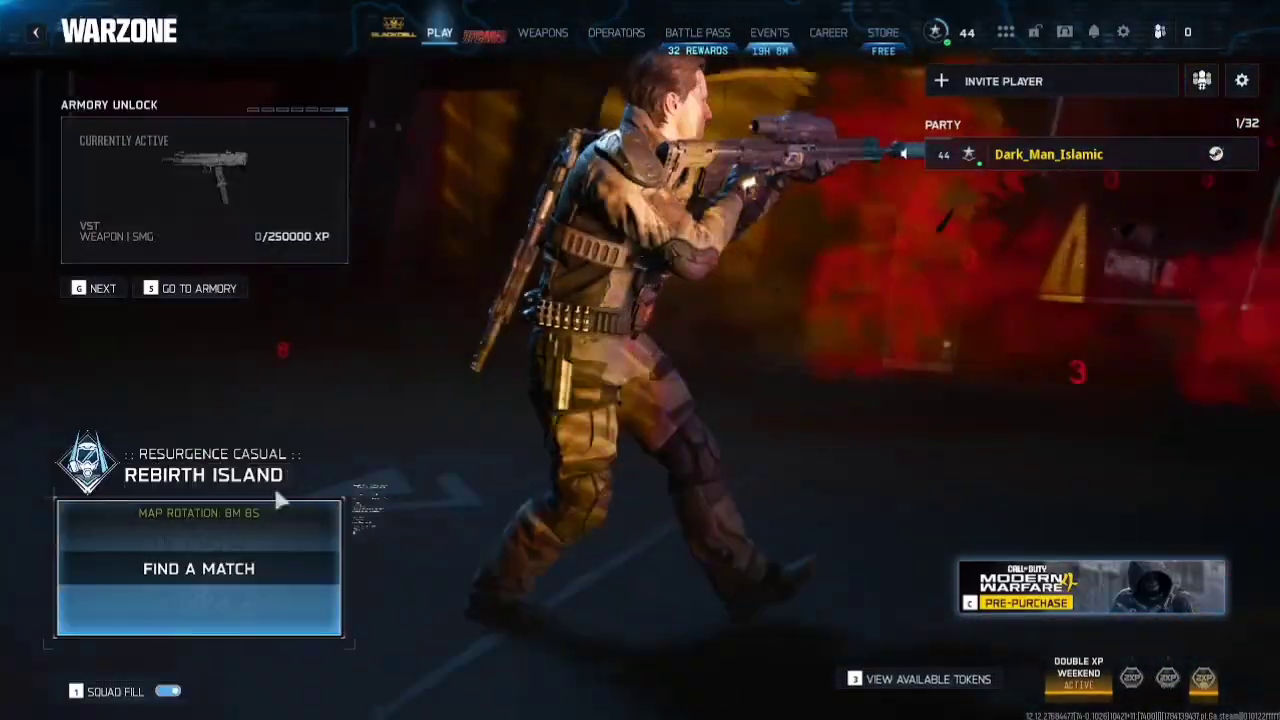
{"action": "left_click", "coordinate": [258, 534]}
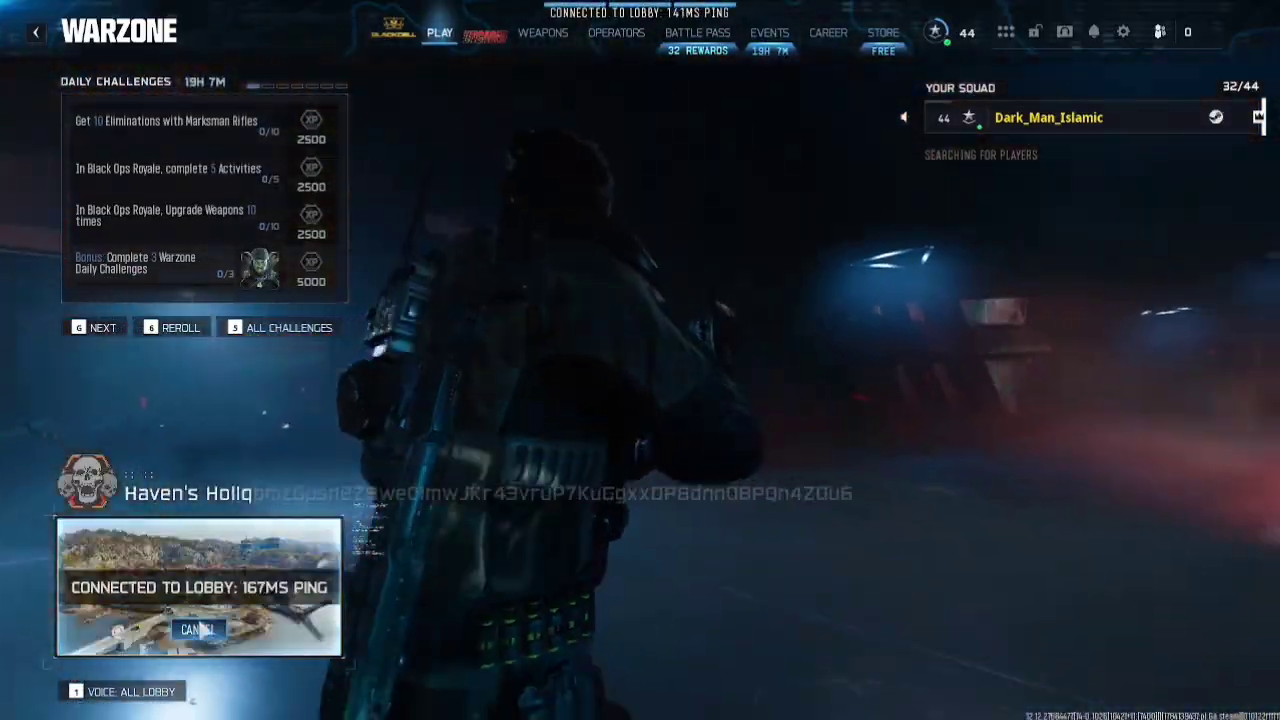
{"action": "left_click", "coordinate": [198, 629]}
{"action": "left_click", "coordinate": [430, 388]}
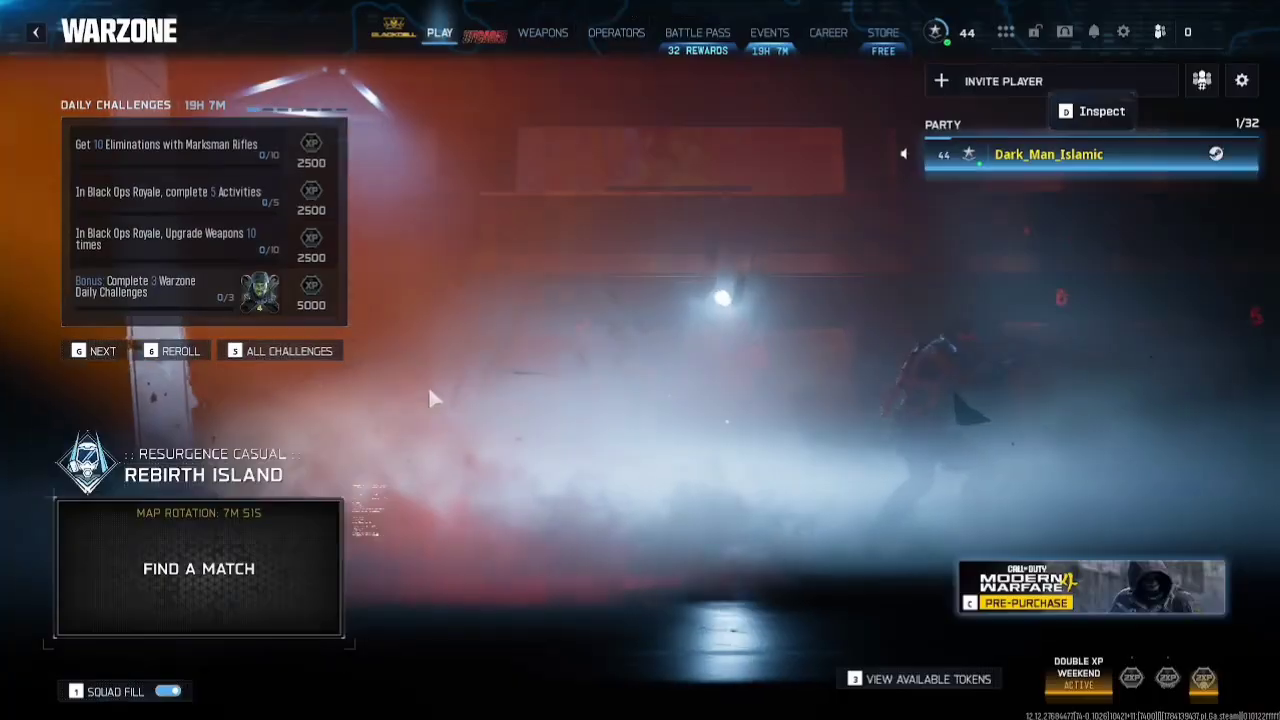
Step: Search for a Battle Royale Solos match on Avalon to check the ping and cancel the matchmaking
{"action": "left_click", "coordinate": [135, 520]}
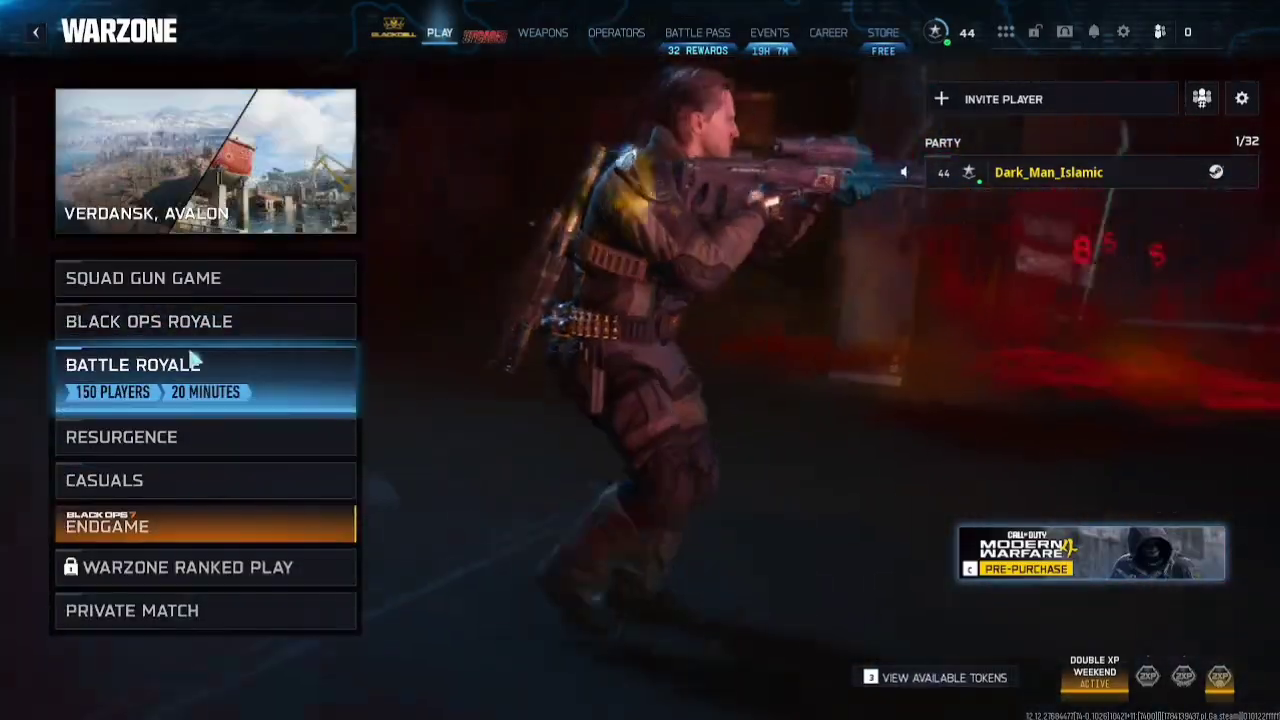
{"action": "left_click", "coordinate": [256, 400]}
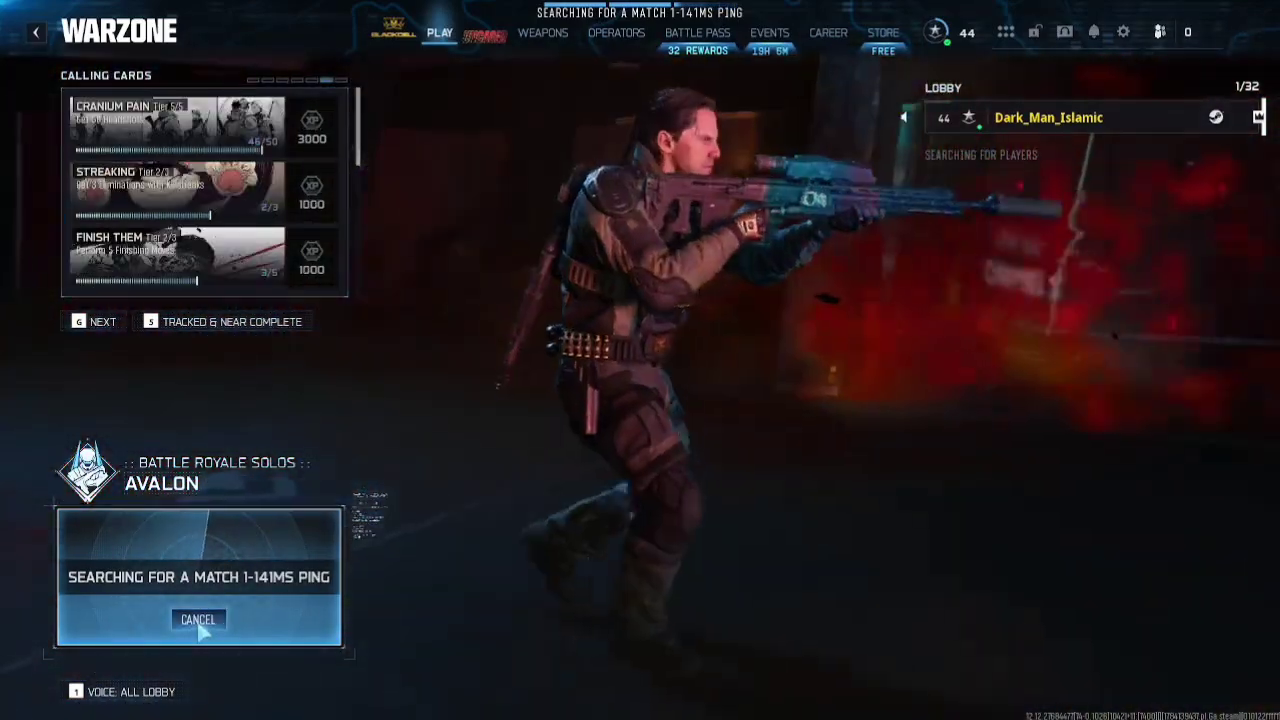
{"action": "left_click", "coordinate": [200, 620]}
{"action": "left_click", "coordinate": [414, 374]}
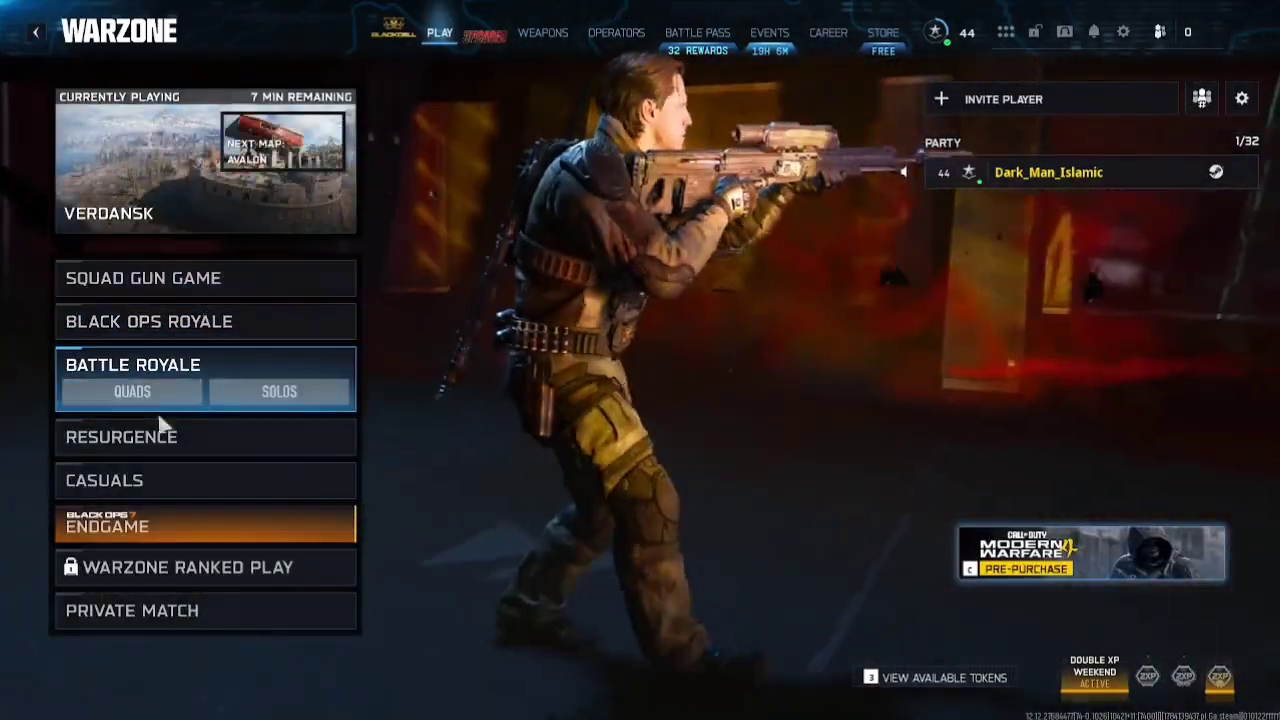
Step: Start a match search for Battle Royale Quads on Verdansk and quit the game to the desktop
{"action": "left_click", "coordinate": [170, 390]}
{"action": "left_click", "coordinate": [258, 579]}
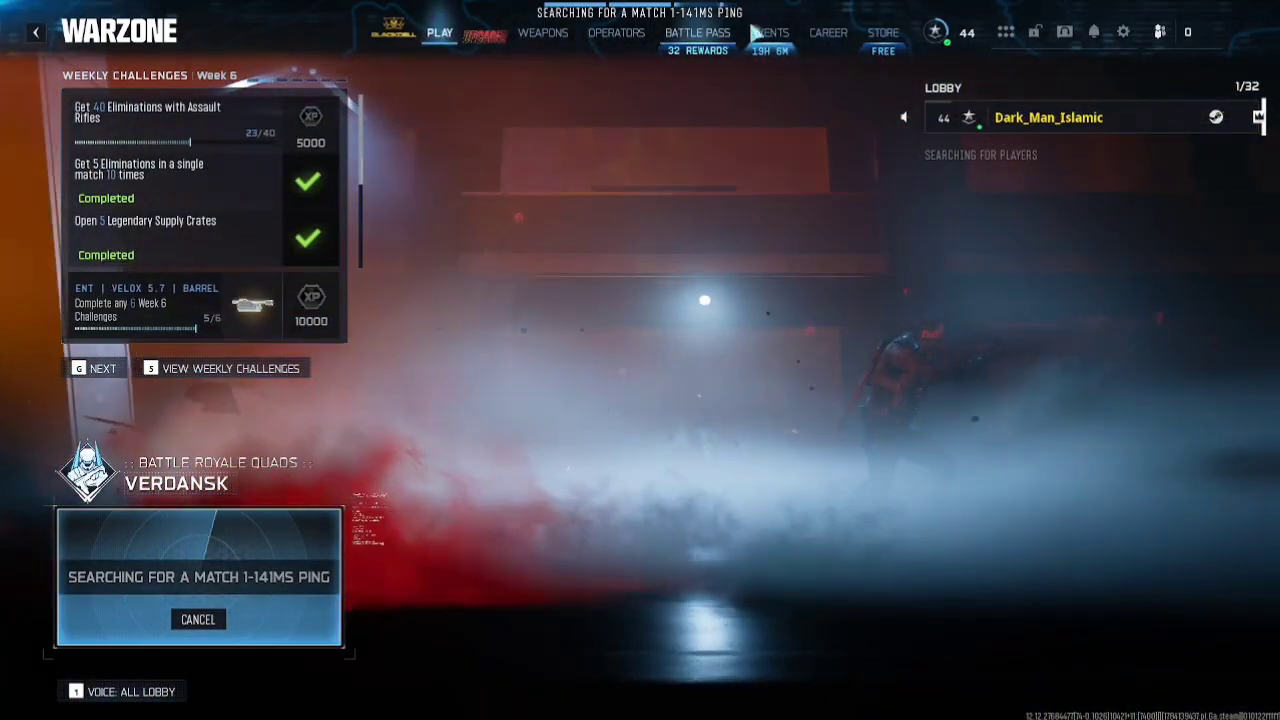
{"action": "left_click", "coordinate": [1035, 33]}
{"action": "key", "text": "Escape"}
{"action": "left_click", "coordinate": [1006, 32]}
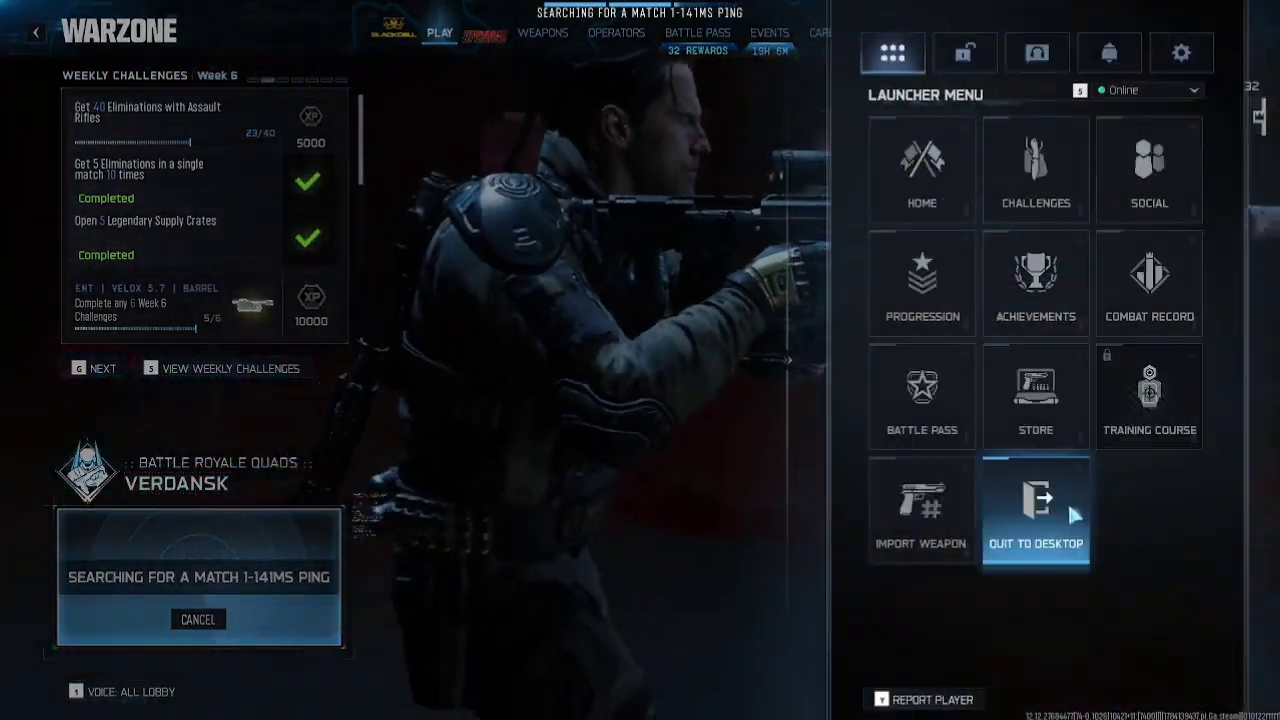
{"action": "left_click", "coordinate": [1072, 508]}
{"action": "left_click", "coordinate": [468, 418]}
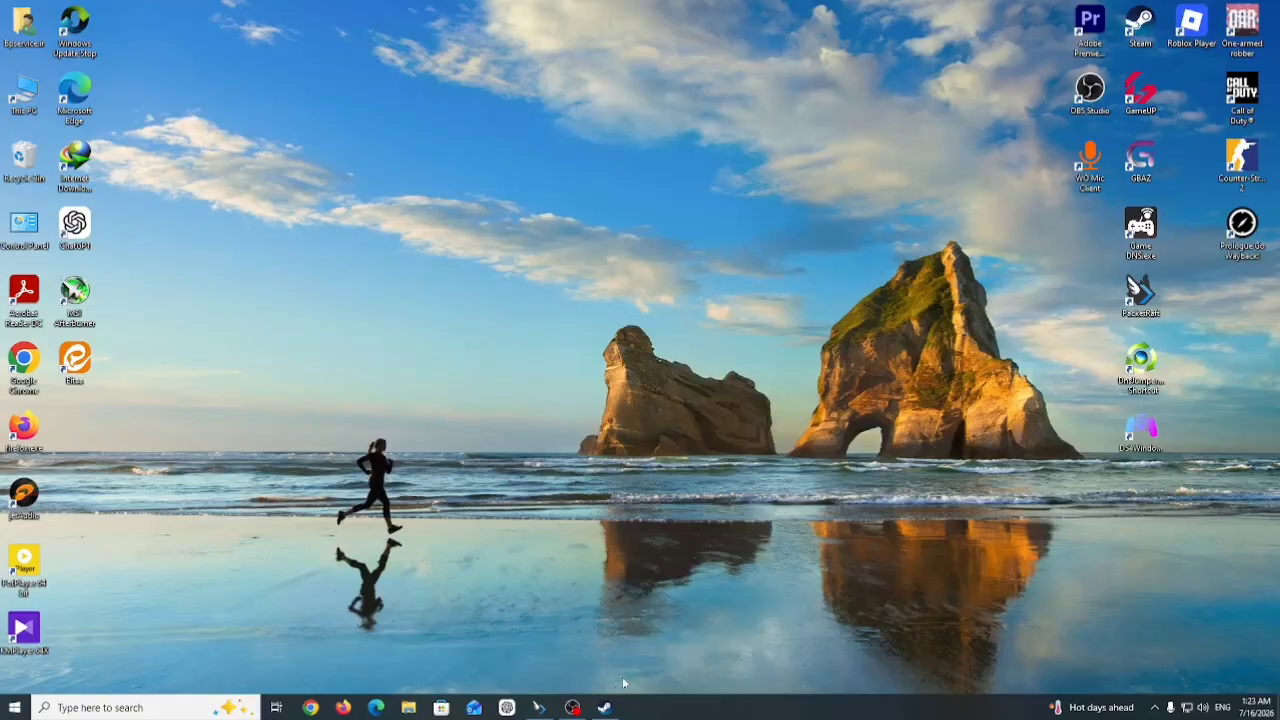
Step: Open DNS Jumper and apply the US - Google Public DNS server to all network adapters
{"action": "left_click", "coordinate": [570, 163]}
{"action": "double_click", "coordinate": [1135, 358]}
{"action": "left_click", "coordinate": [630, 355]}
{"action": "left_click", "coordinate": [617, 366]}
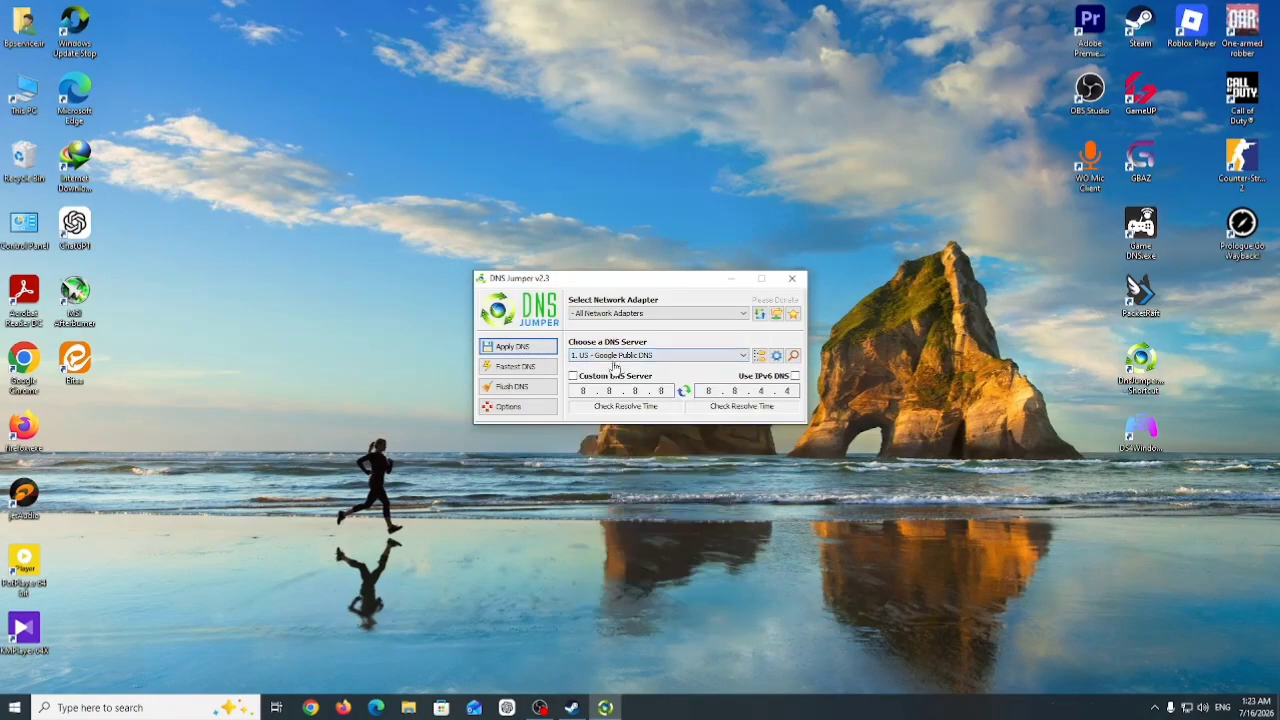
{"action": "left_click", "coordinate": [516, 347]}
Step: Run the Fastest DNS test, close its results, and look over the DNS server choices
{"action": "left_click", "coordinate": [515, 366]}
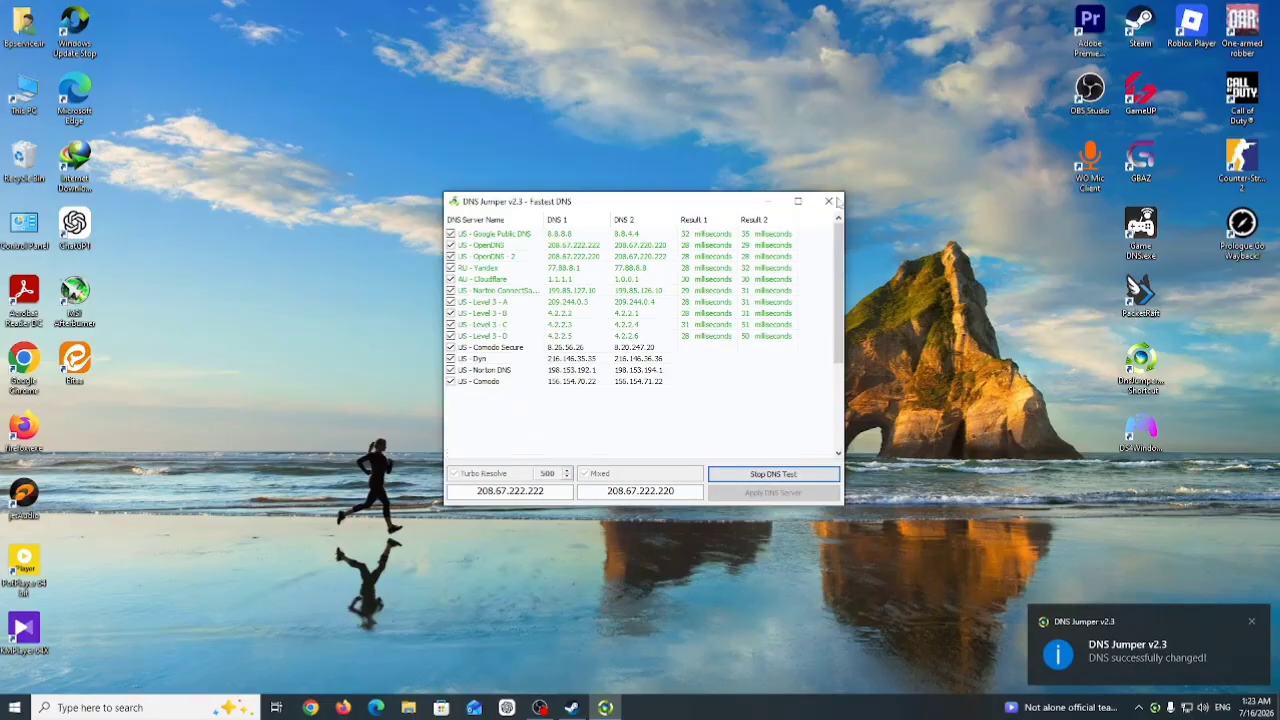
{"action": "left_click", "coordinate": [831, 201]}
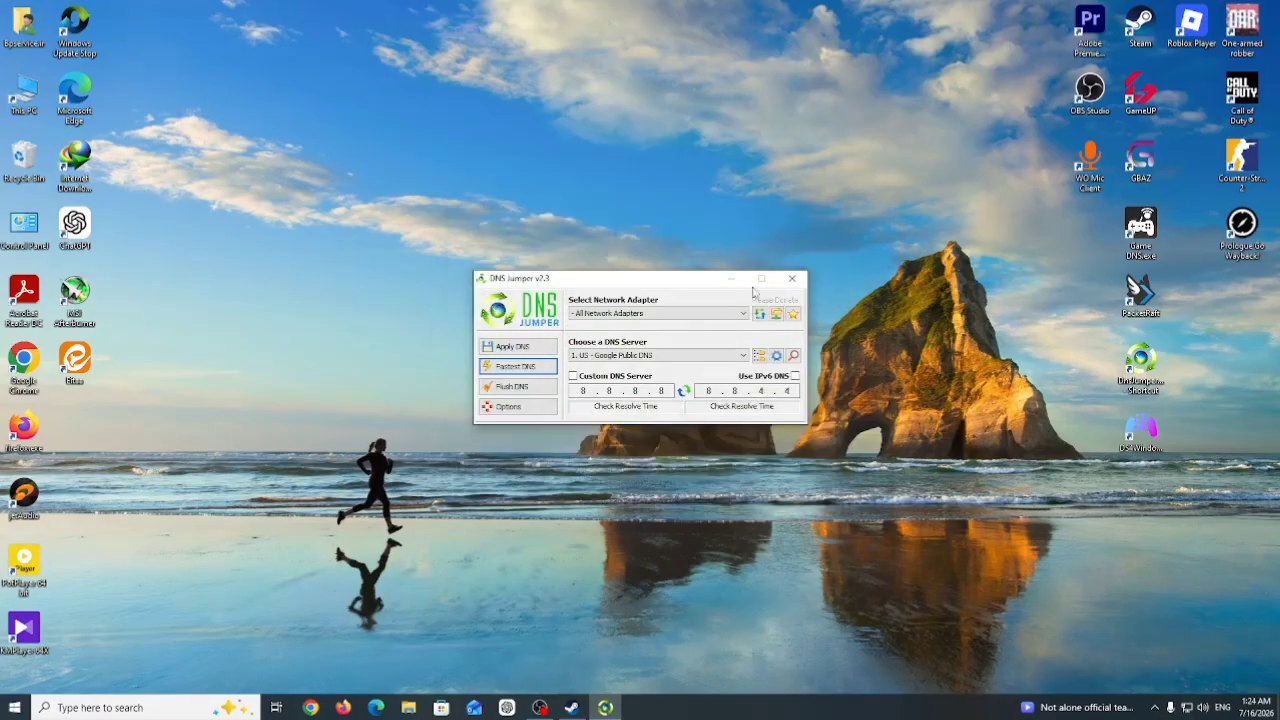
{"action": "left_click", "coordinate": [655, 355]}
{"action": "scroll", "coordinate": [609, 398], "scroll_direction": "up", "scroll_amount": 1}
{"action": "left_click", "coordinate": [540, 367]}
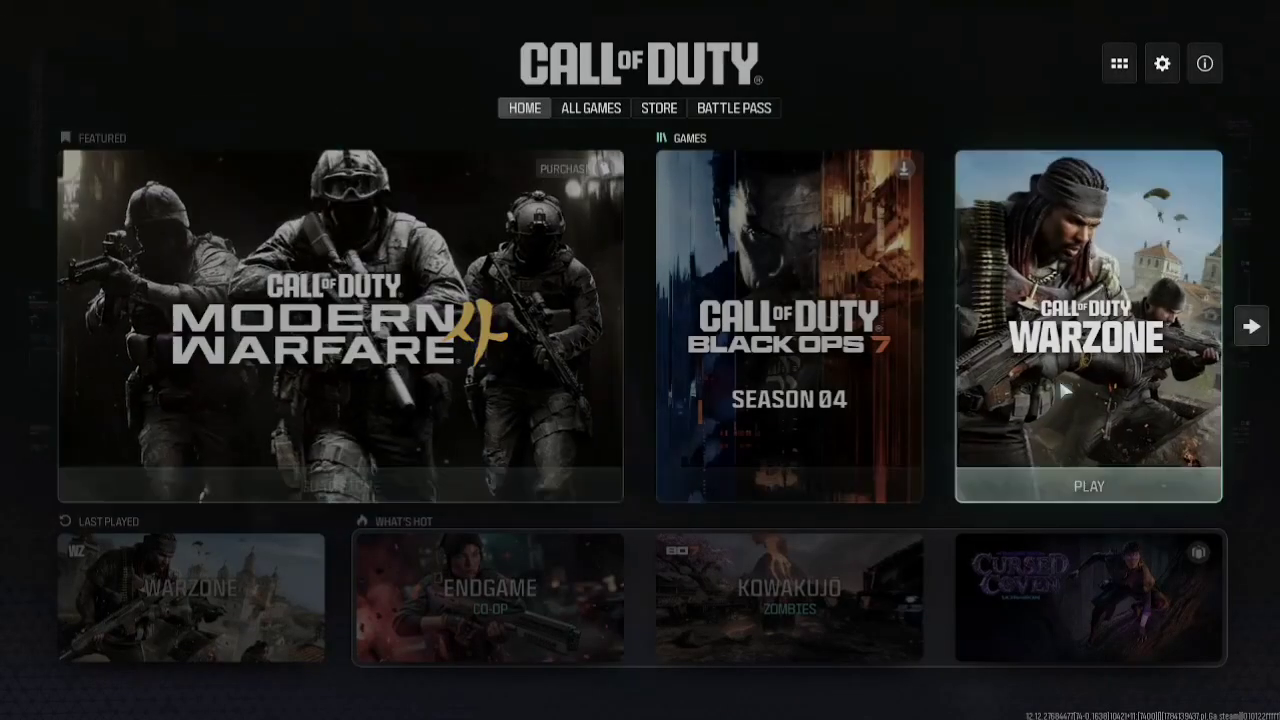
Step: Enter Warzone from the Call of Duty home screen and find a Battle Royale Quads match on Verdansk
{"action": "left_click", "coordinate": [1006, 377]}
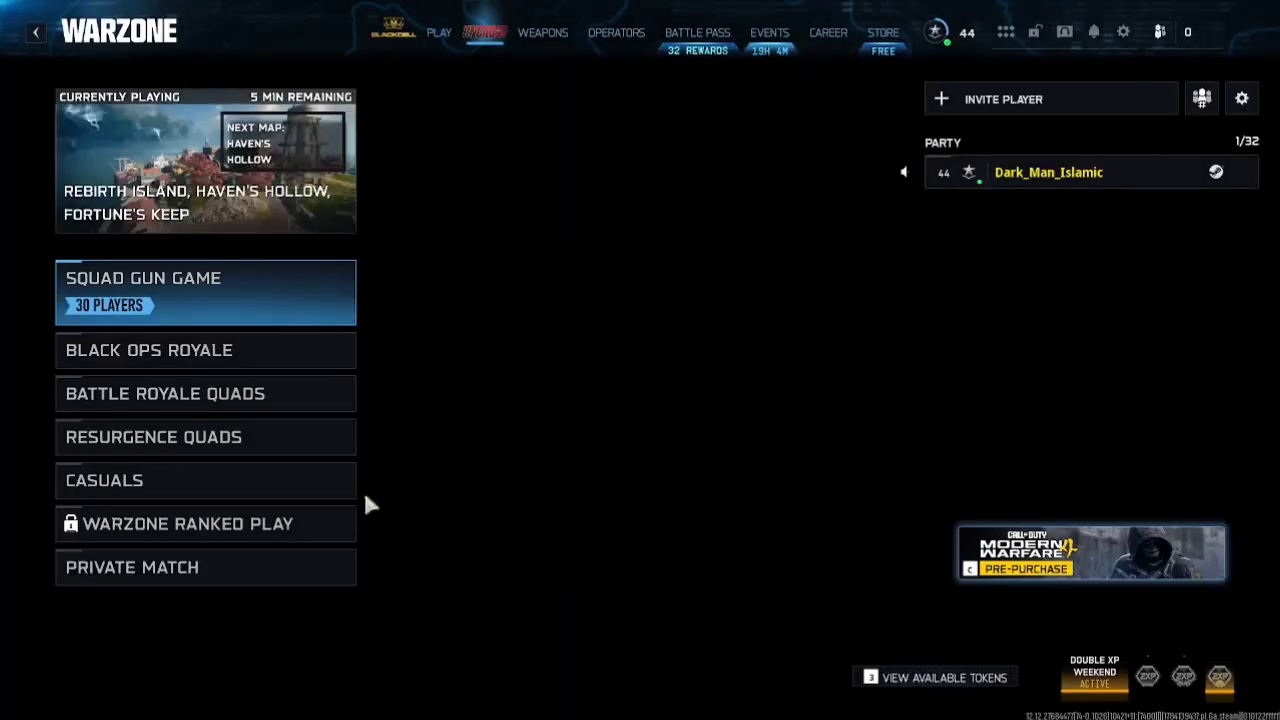
{"action": "left_click", "coordinate": [285, 395]}
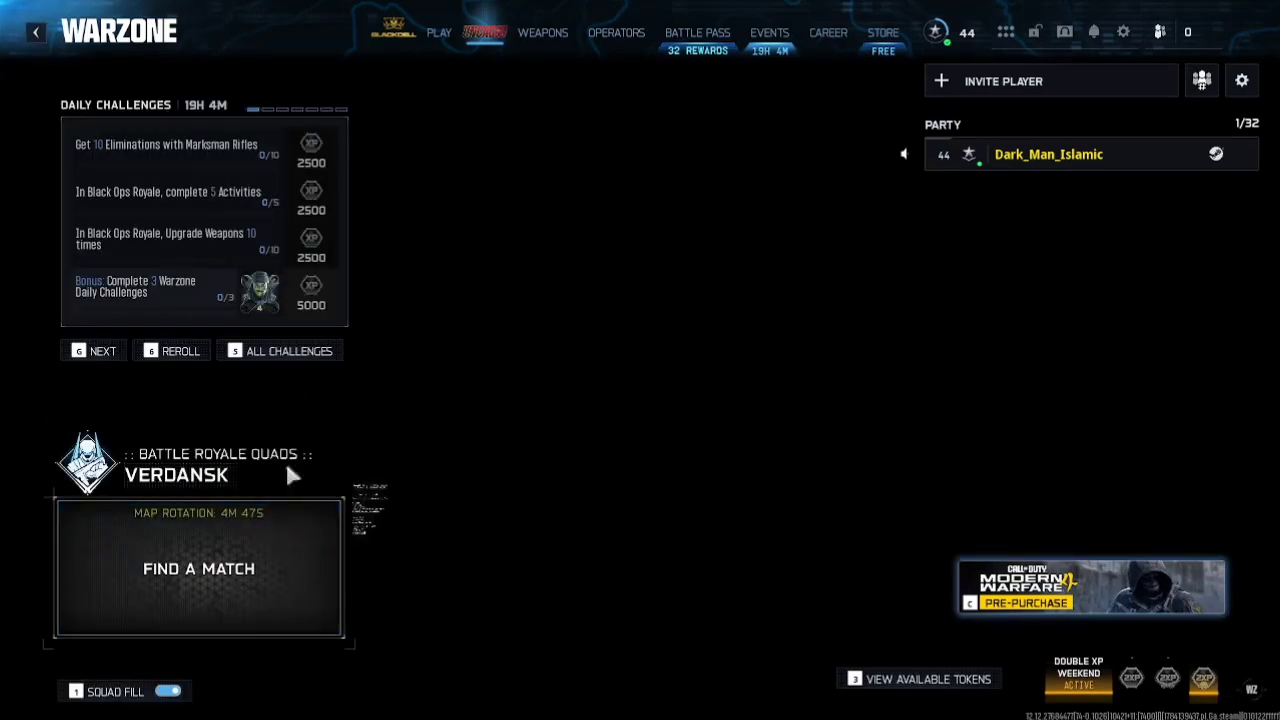
{"action": "left_click", "coordinate": [268, 564]}
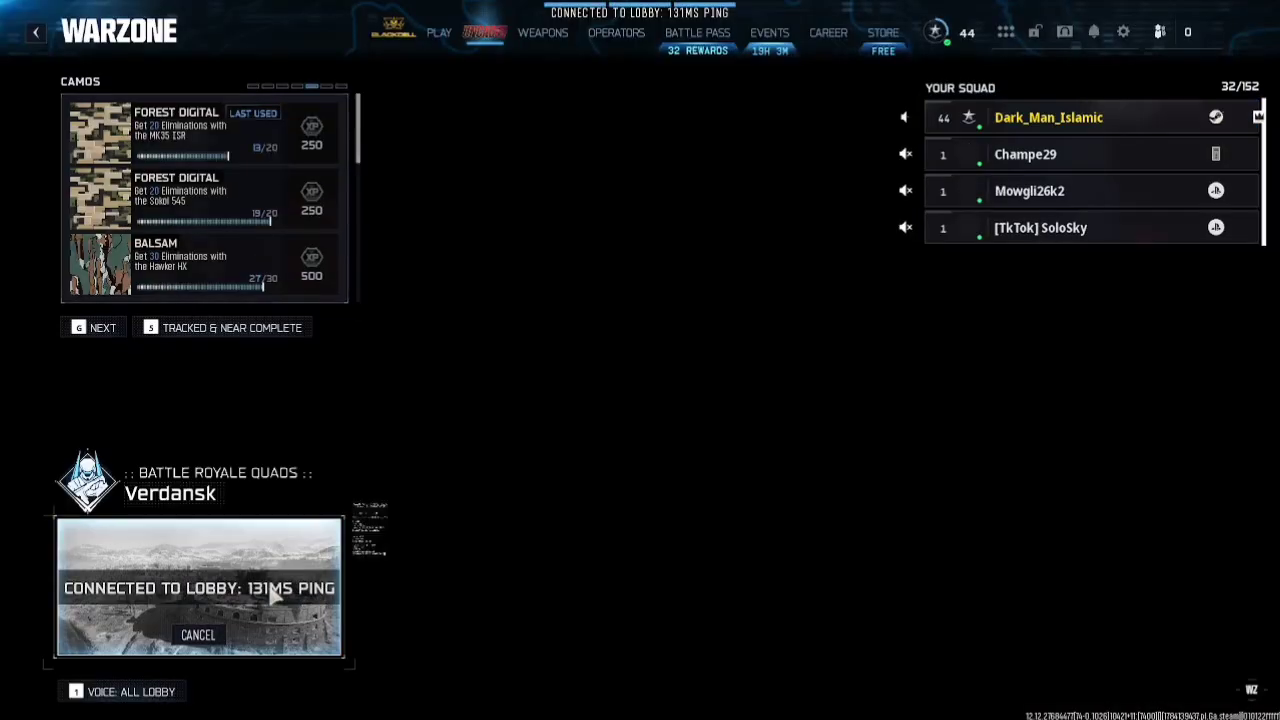
Step: Leave the Verdansk lobby for Warzone's play screen and bring up the overview of open windows
{"action": "left_click", "coordinate": [200, 622]}
{"action": "left_click", "coordinate": [537, 422]}
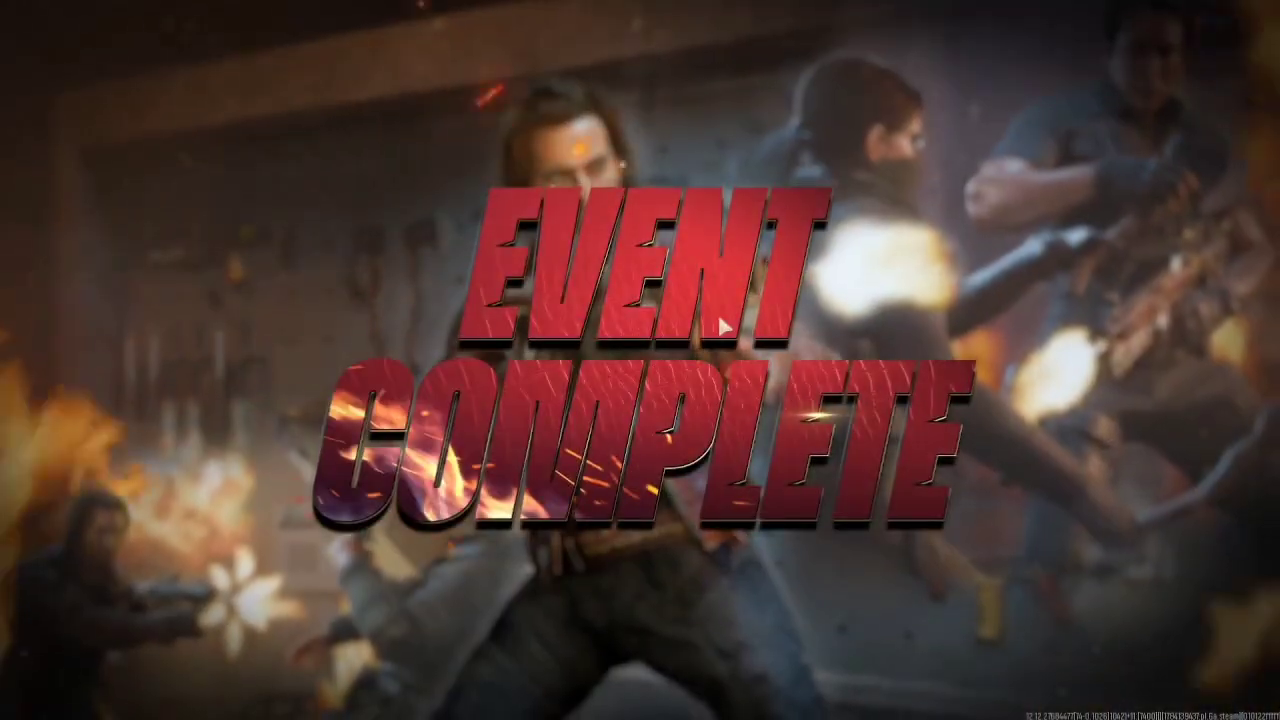
{"action": "left_click", "coordinate": [441, 35]}
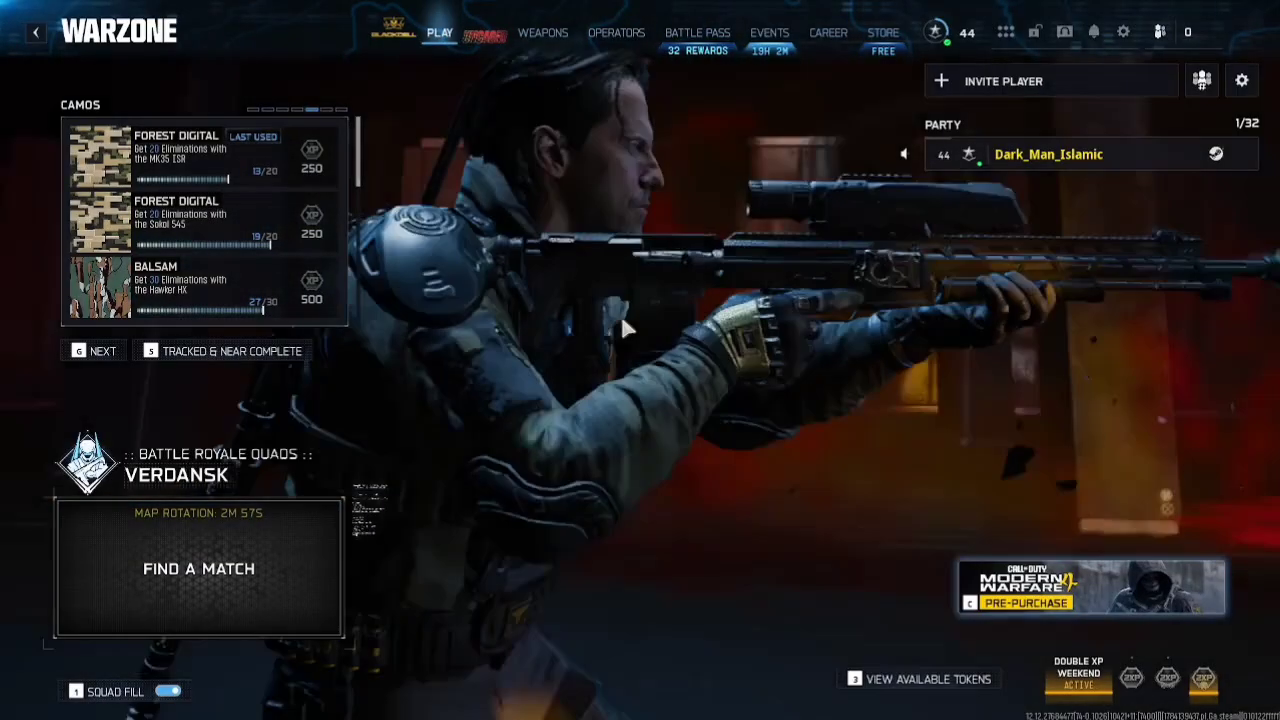
{"action": "key", "text": "super+Tab"}
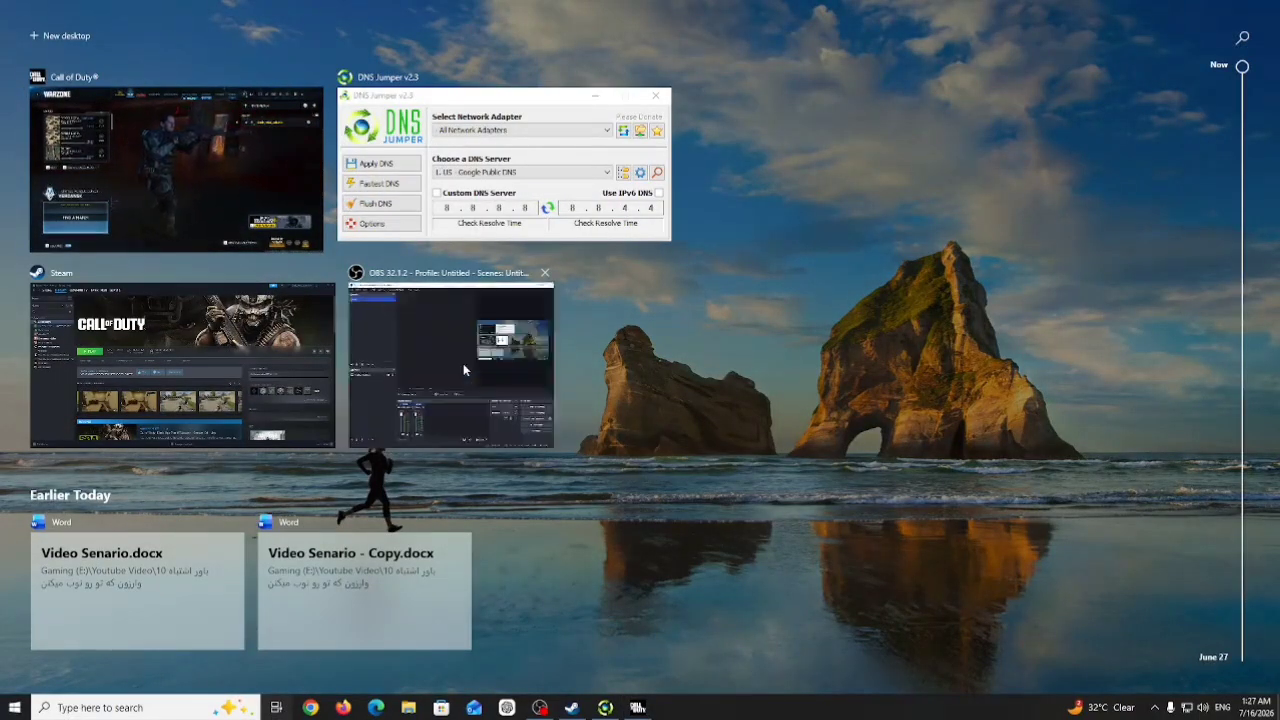